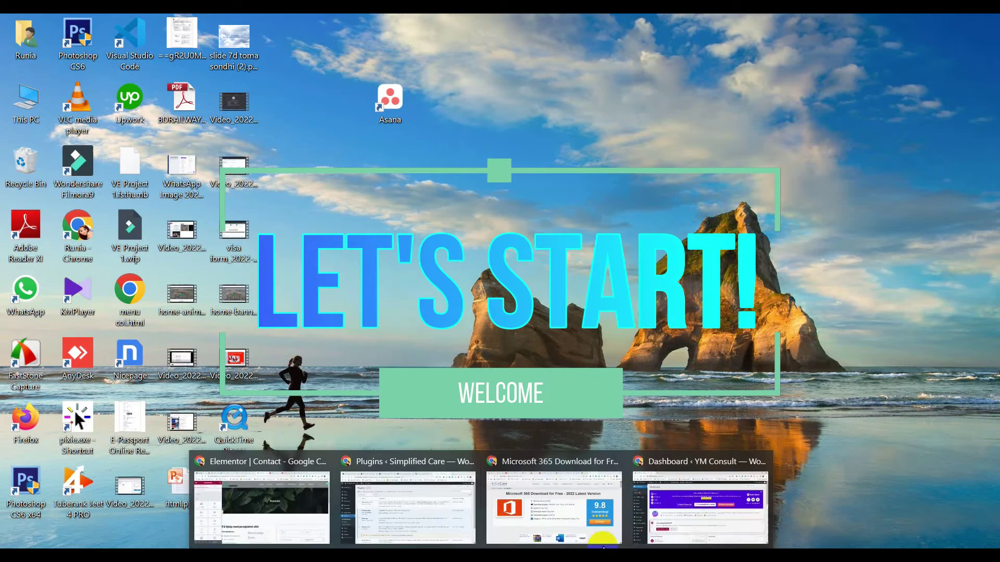
- From the Dashboard, open the live site in a new tab and go to its KONTAKT page
left_click(695, 516)
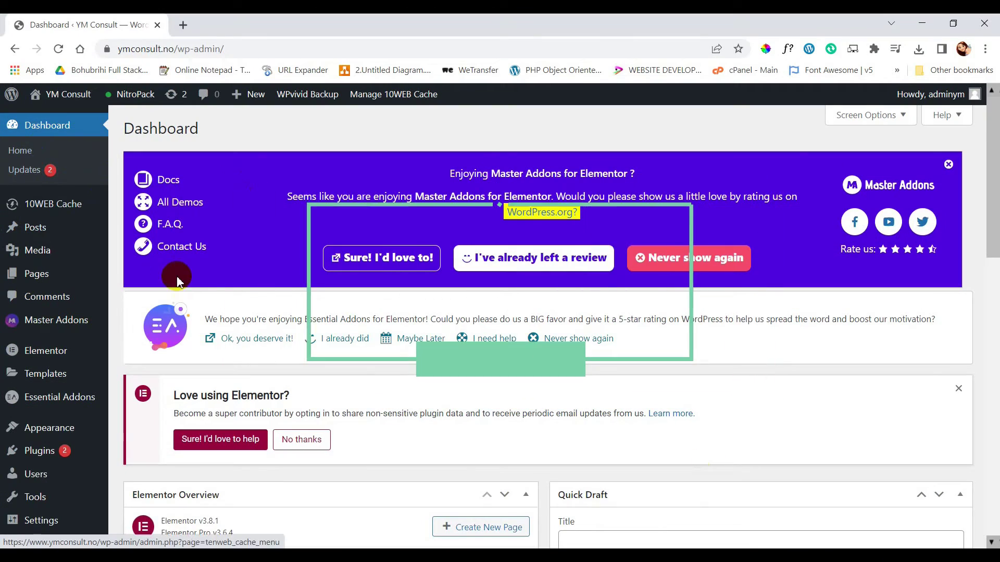
scroll(72, 274, "down", 5)
scroll(82, 270, "up", 5)
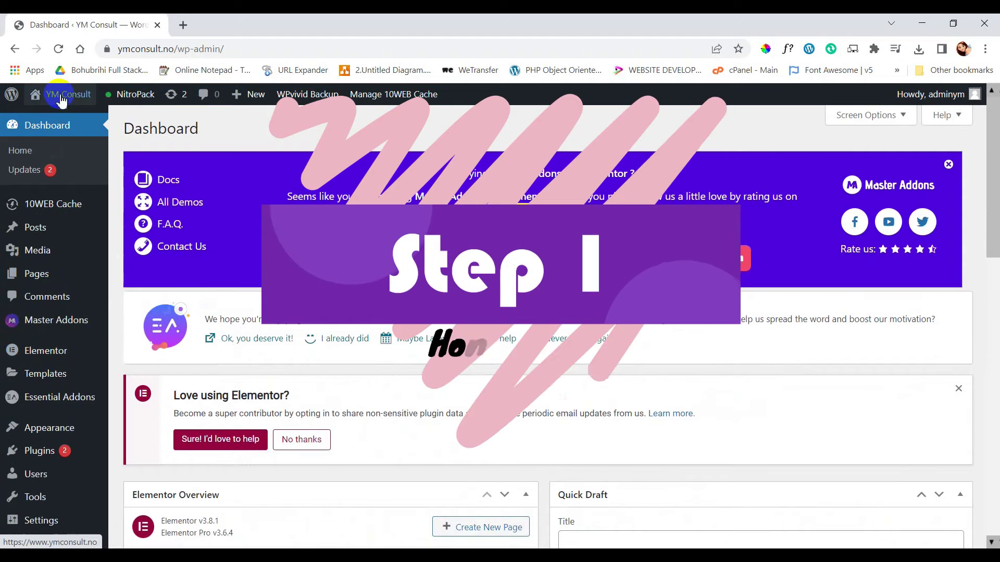
middle_click(56, 119)
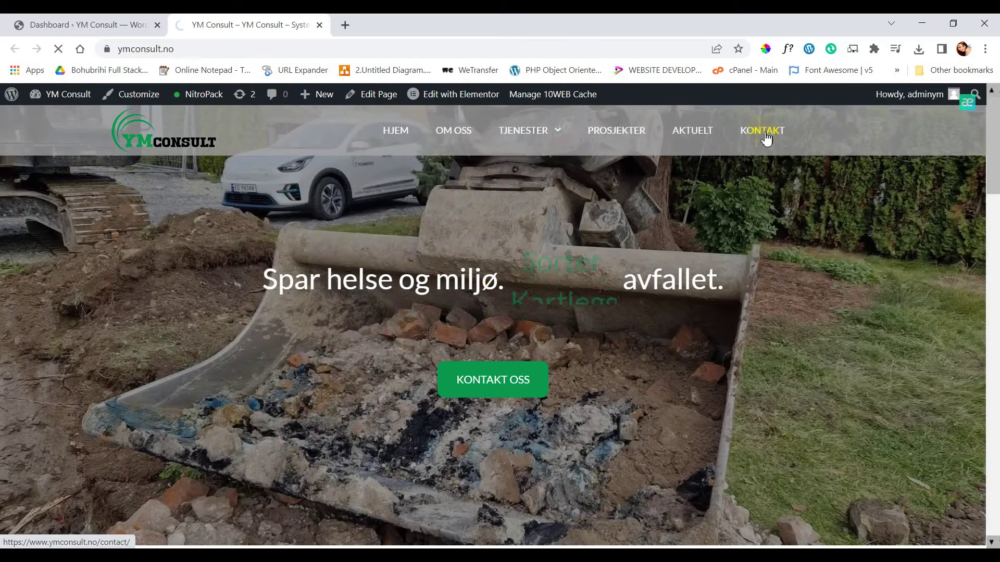
left_click(765, 131)
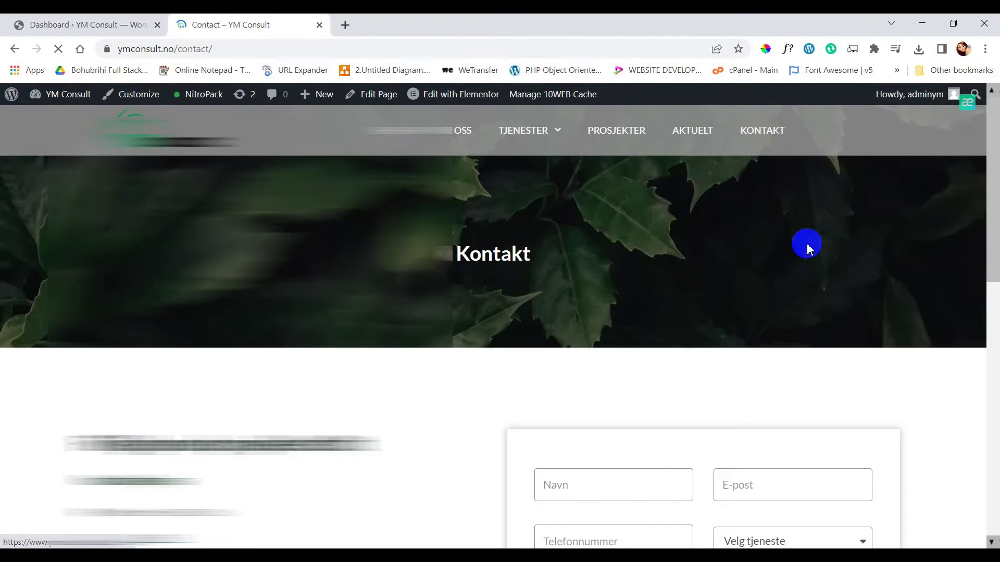
scroll(898, 361, "down", 4)
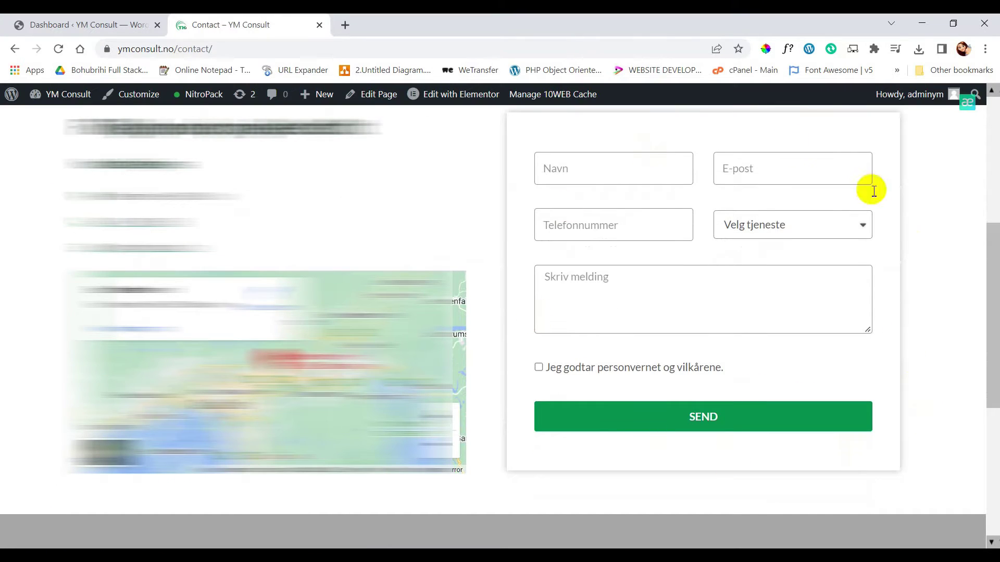
scroll(869, 397, "up", 1)
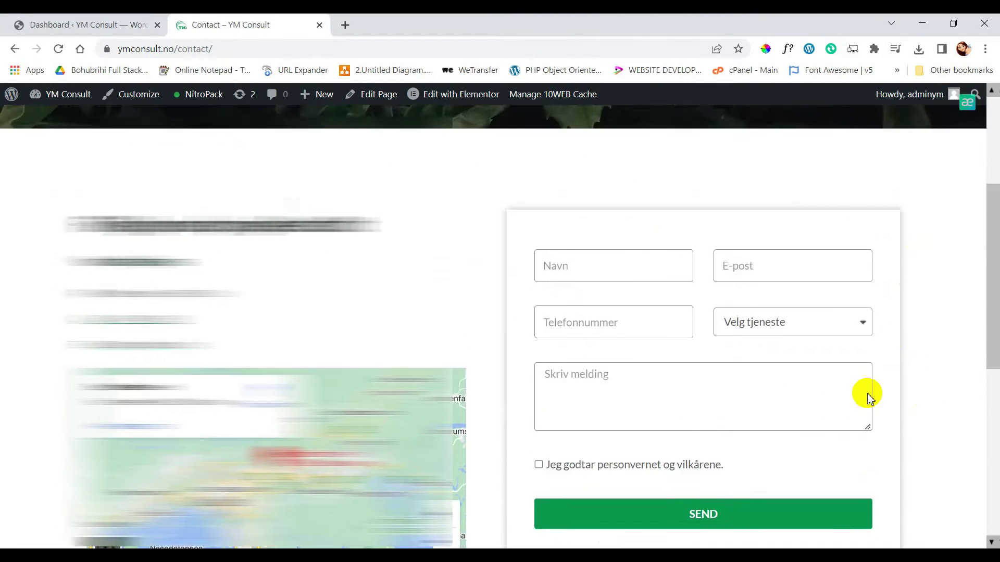
scroll(868, 397, "up", 3)
scroll(868, 396, "down", 3)
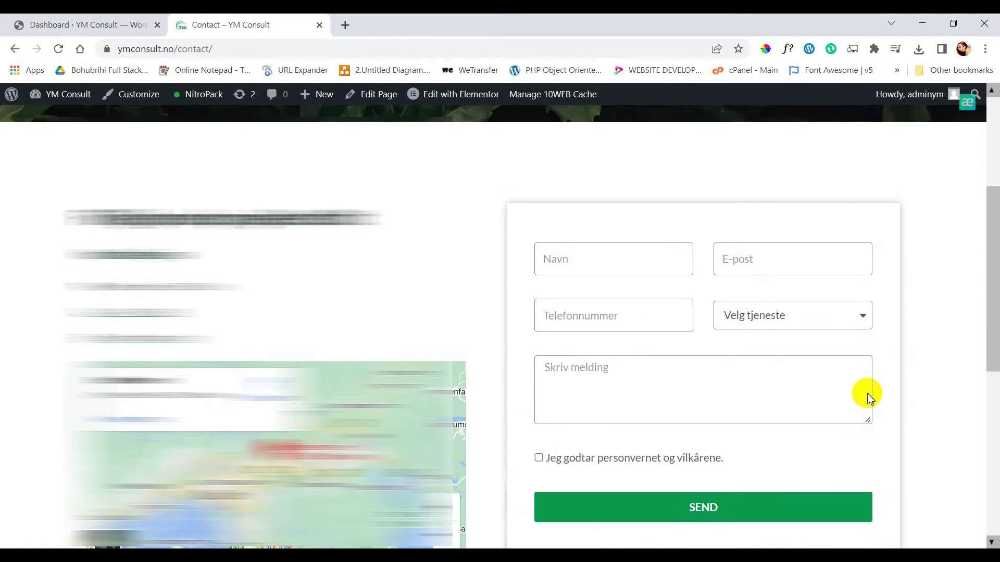
scroll(868, 394, "up", 3)
mouse_move(453, 94)
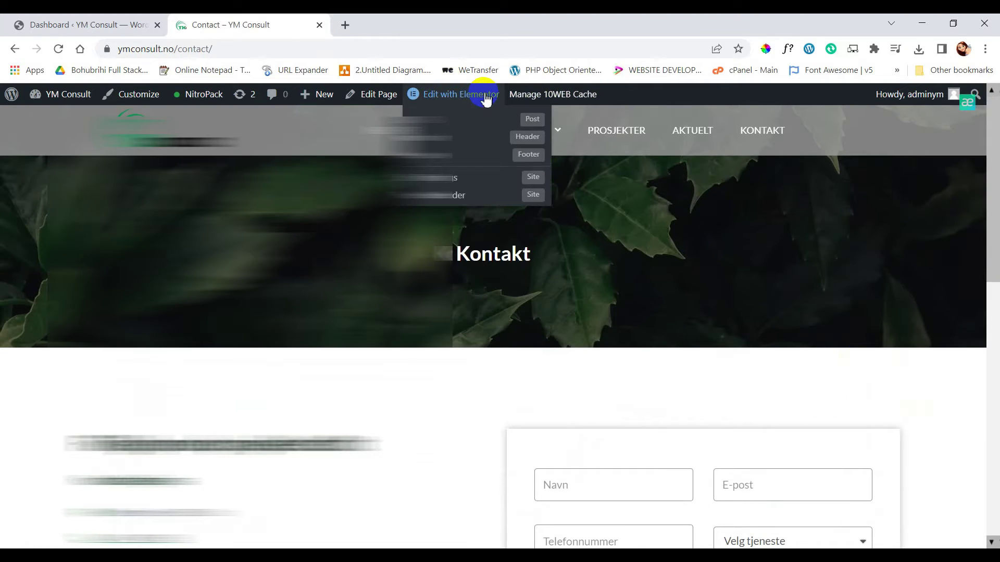
- Add a seventh field of type Honeypot to the Contact page form in Elementor and save with UPDATE
middle_click(484, 94)
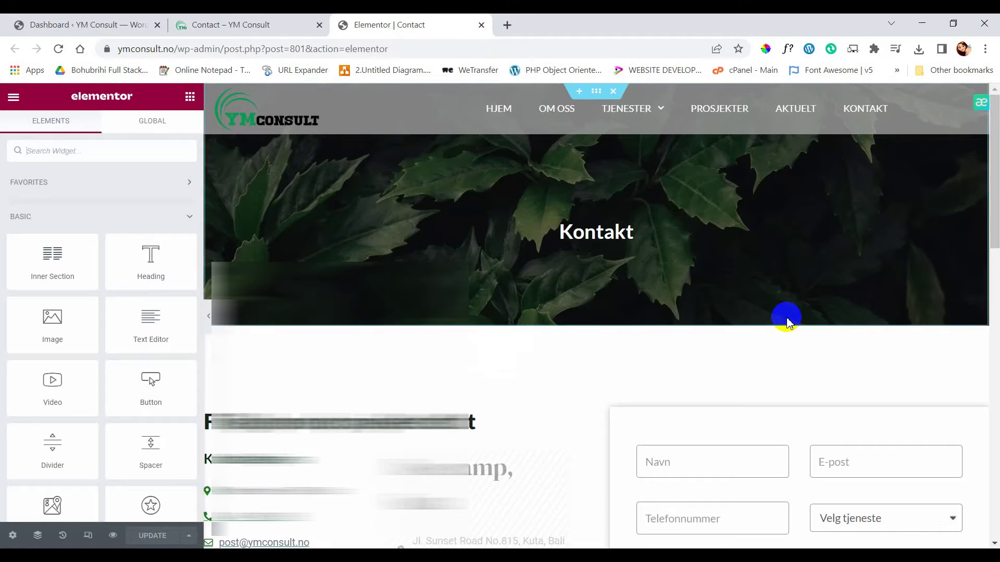
scroll(786, 314, "down", 3)
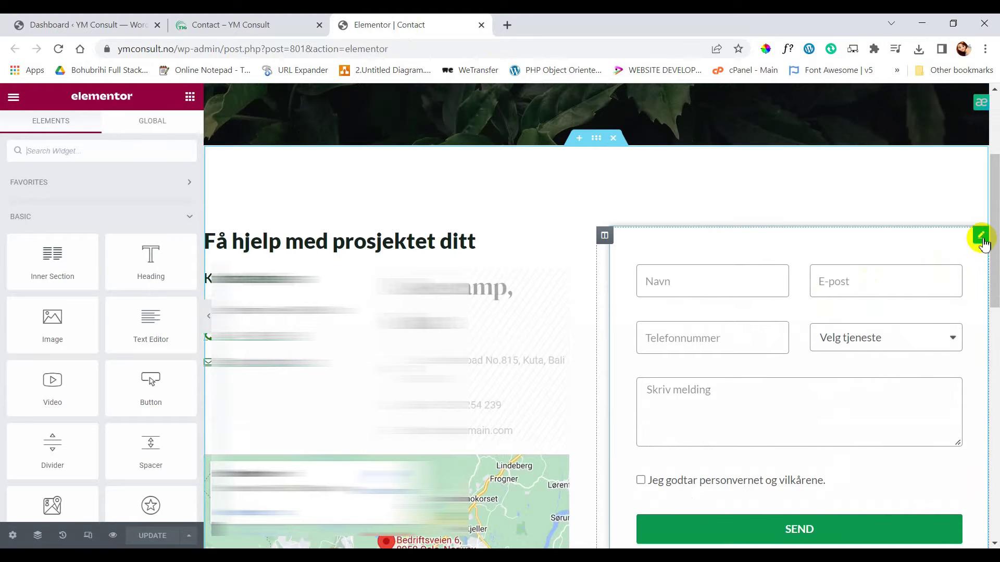
left_click(981, 237)
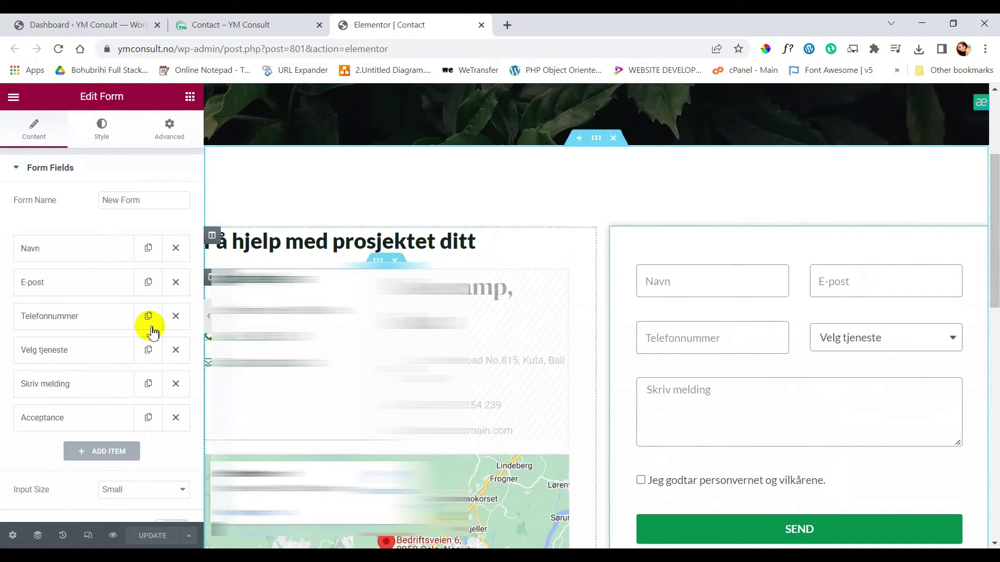
scroll(78, 359, "down", 2)
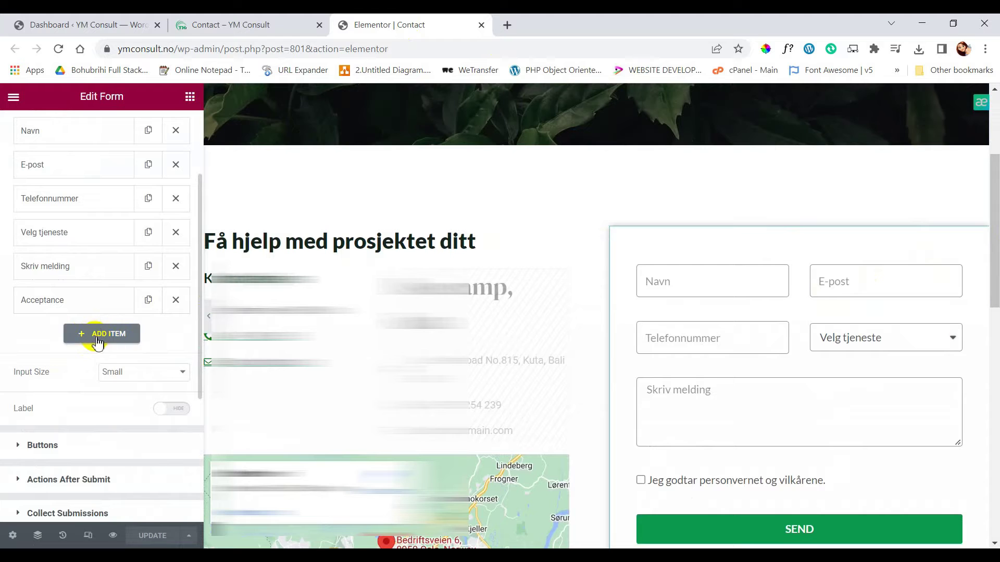
left_click(99, 336)
scroll(109, 342, "down", 1)
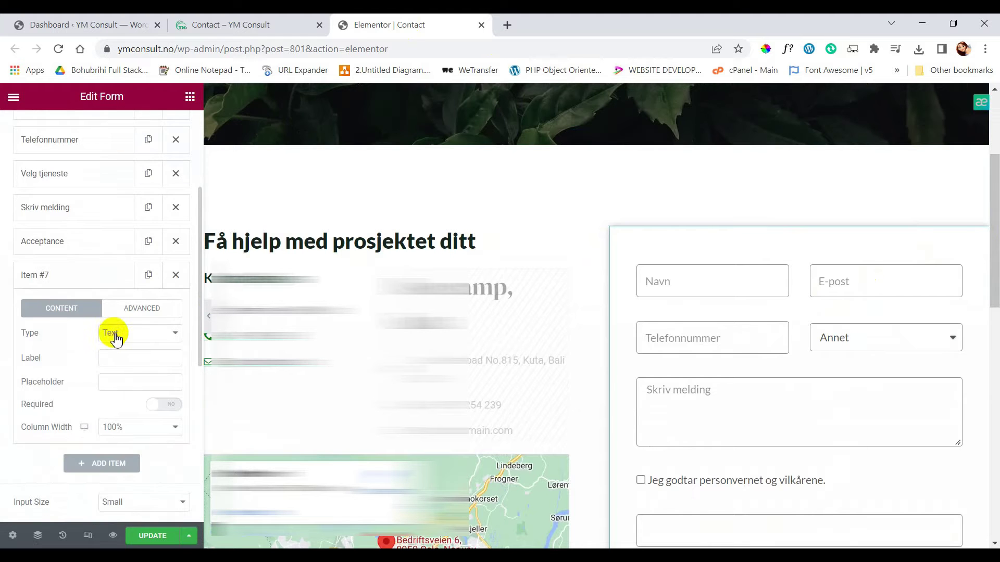
left_click(121, 336)
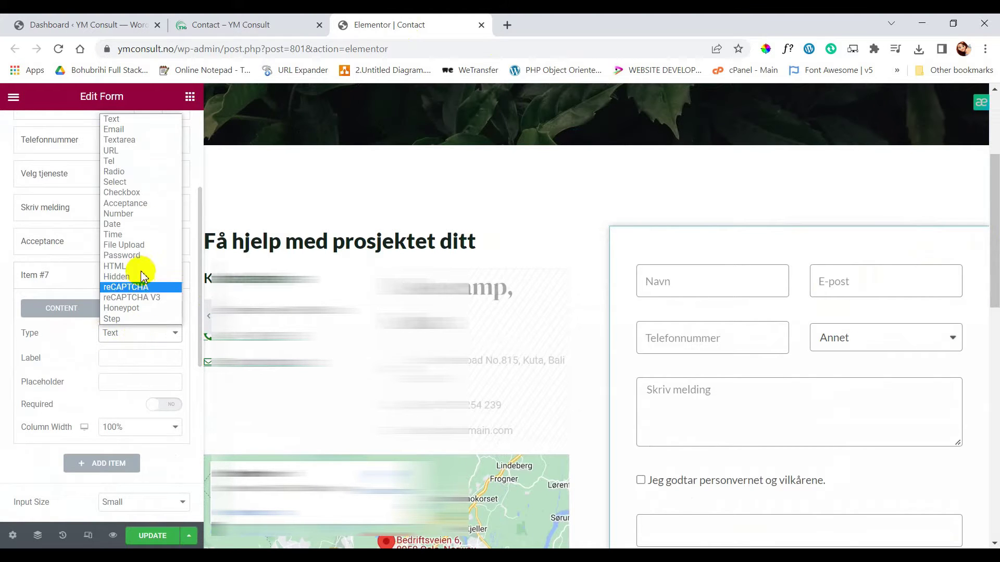
left_click(130, 309)
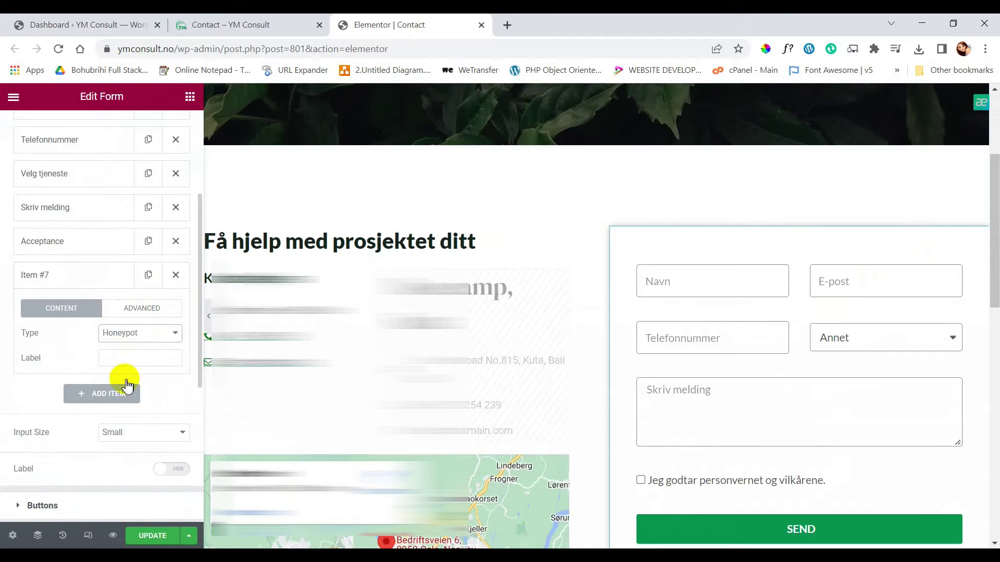
scroll(123, 384, "down", 3)
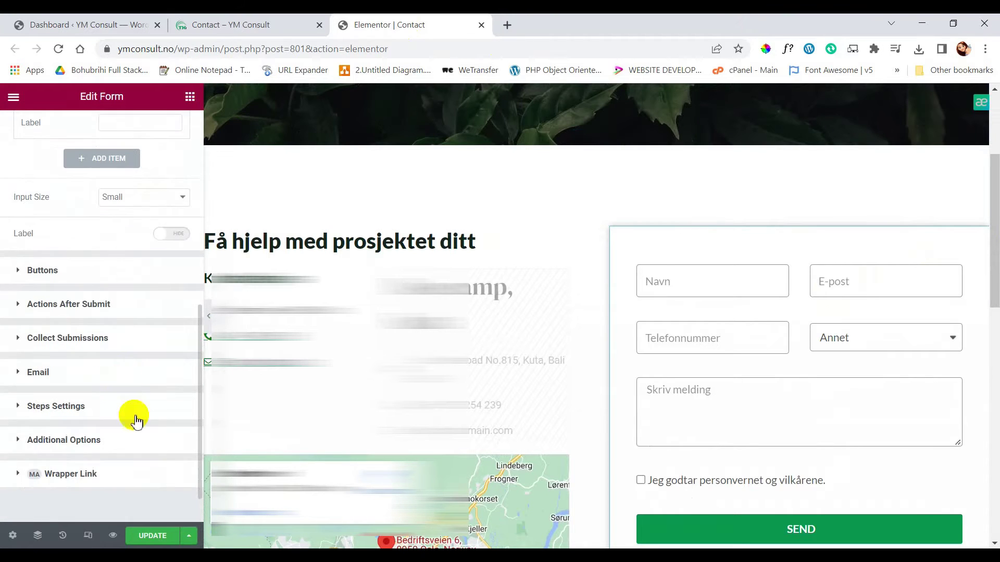
left_click(156, 537)
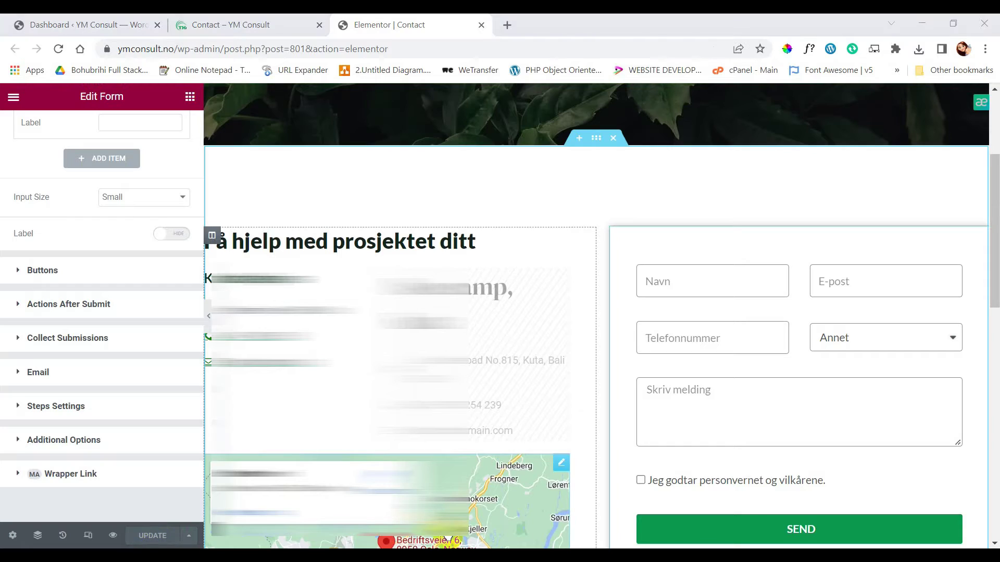
- Open a new Chrome tab at google.com/recaptcha
left_click(508, 26)
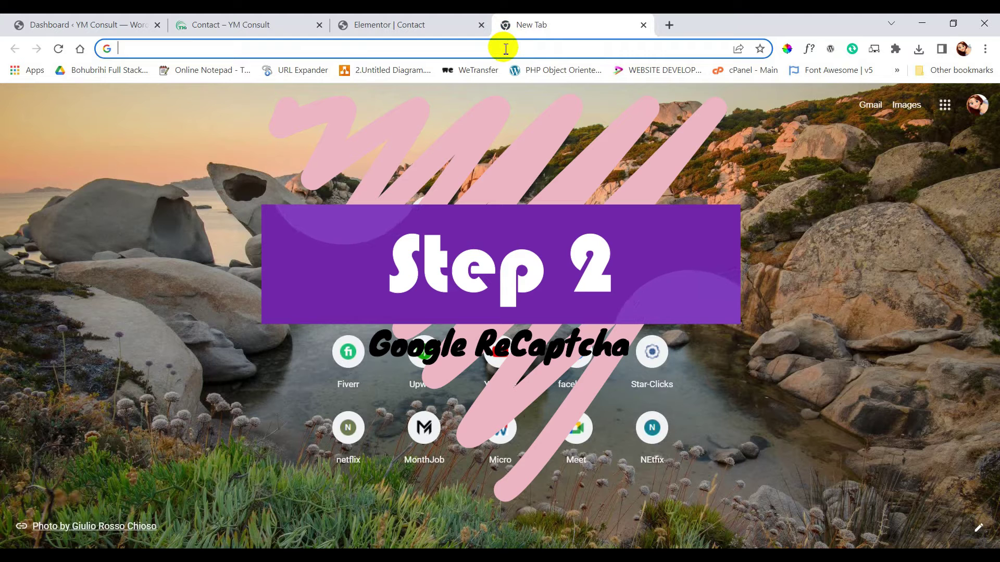
type("goog")
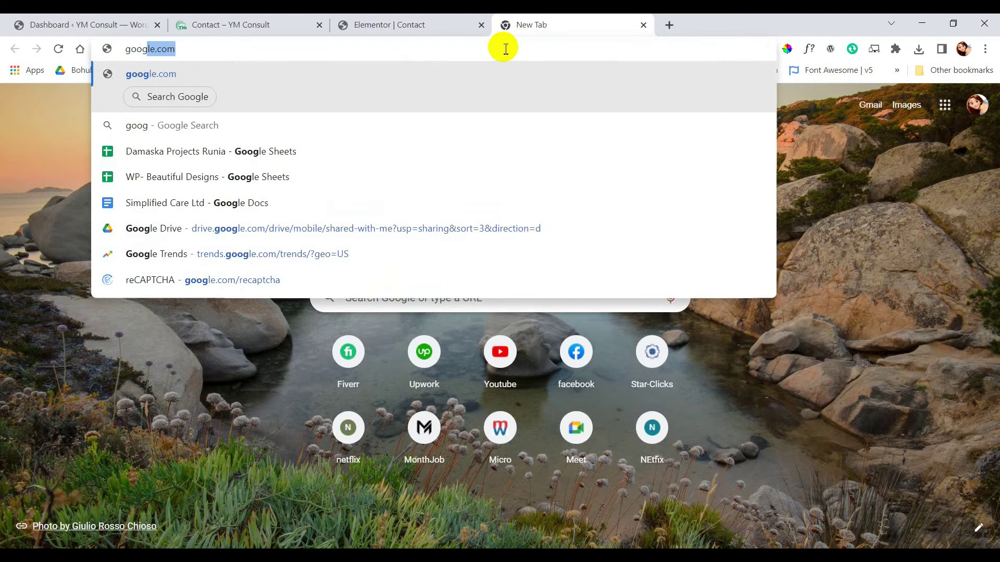
type("le")
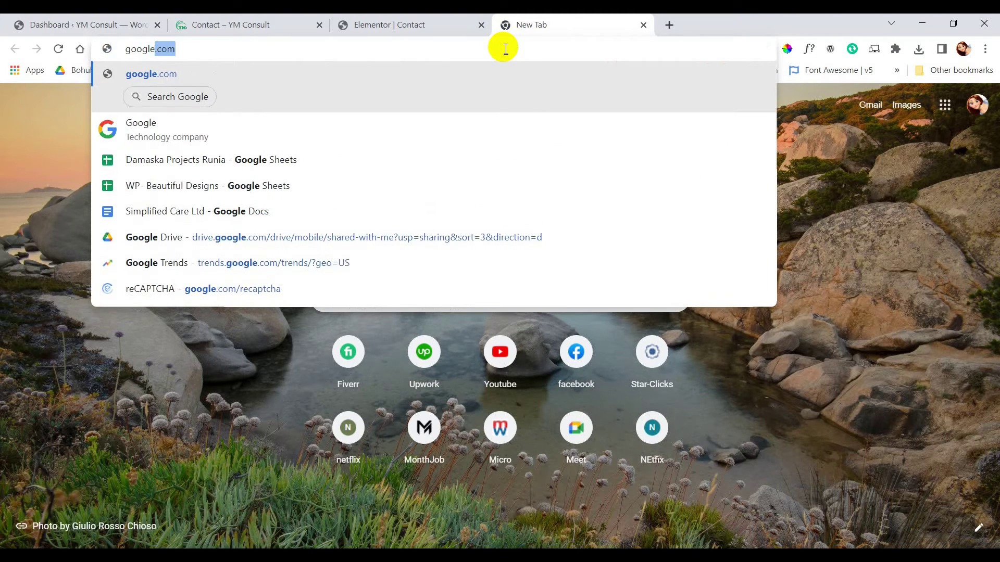
type(".com/")
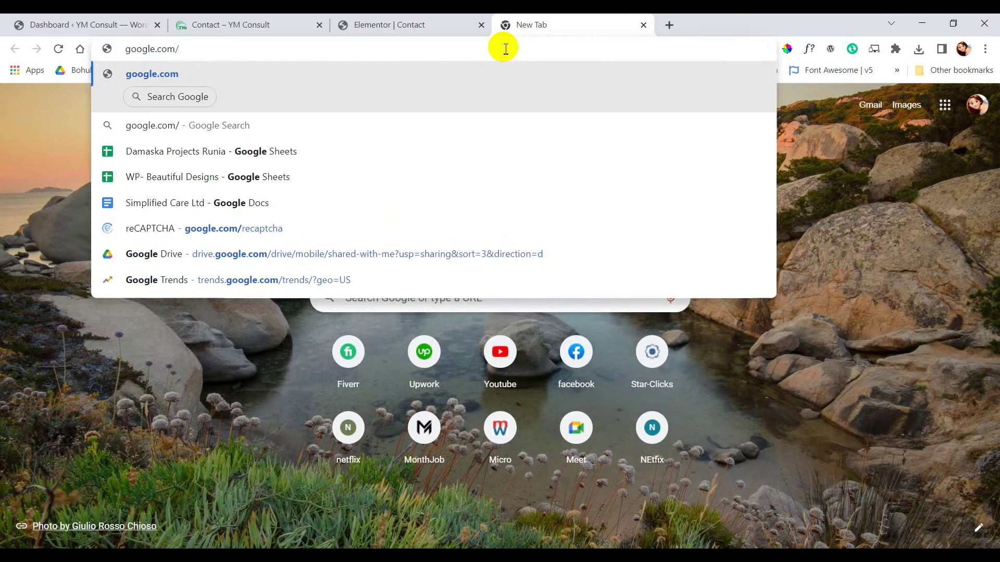
type("recaptc")
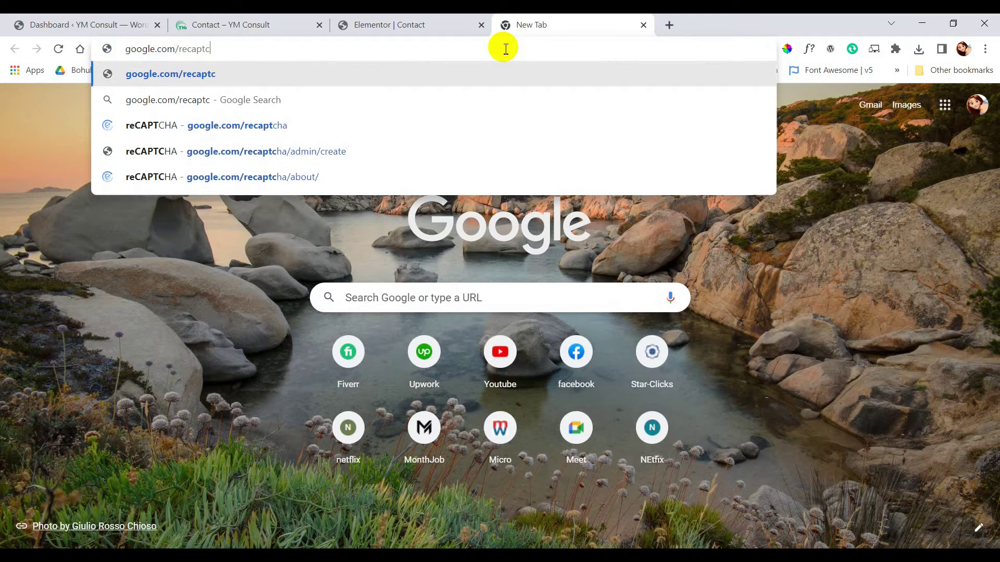
type("ha")
key("Return")
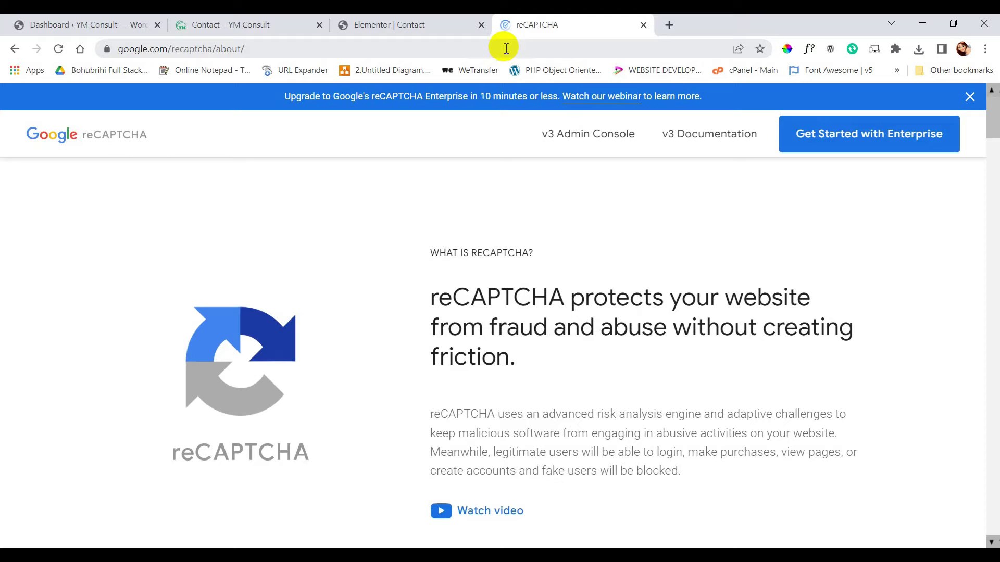
- Open the reCAPTCHA admin console under a different Google account and close the extra tab
left_click(588, 141)
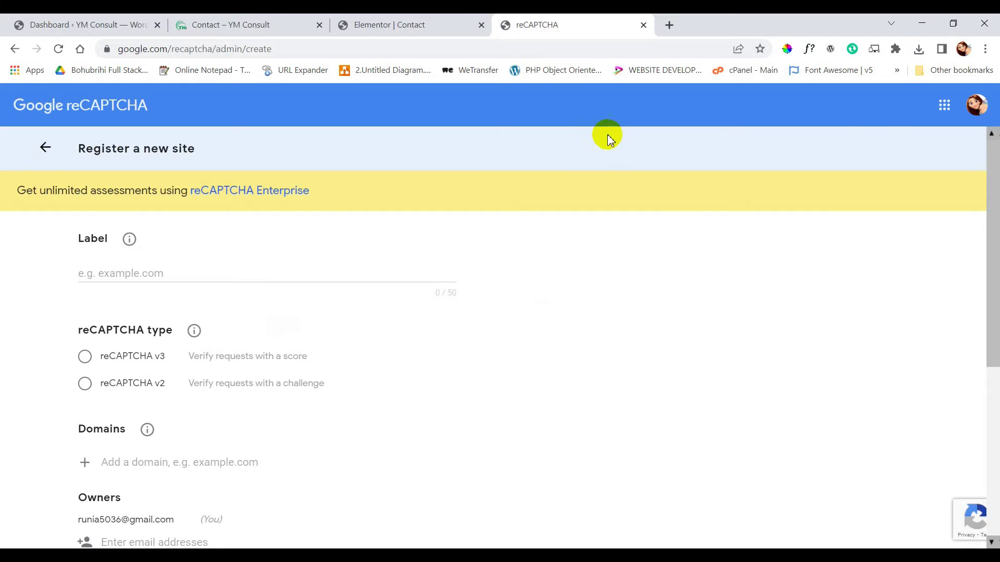
left_click(975, 110)
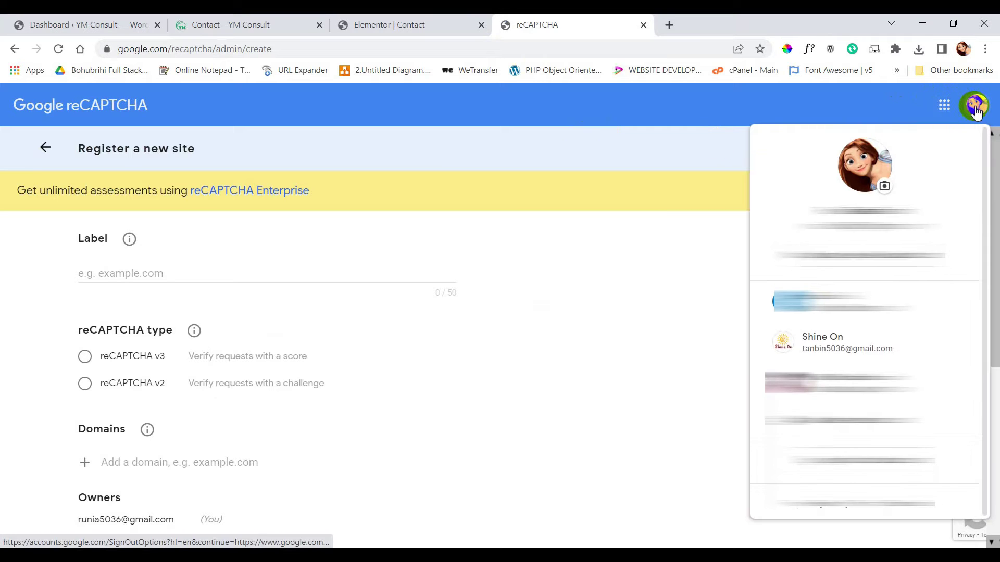
left_click(878, 348)
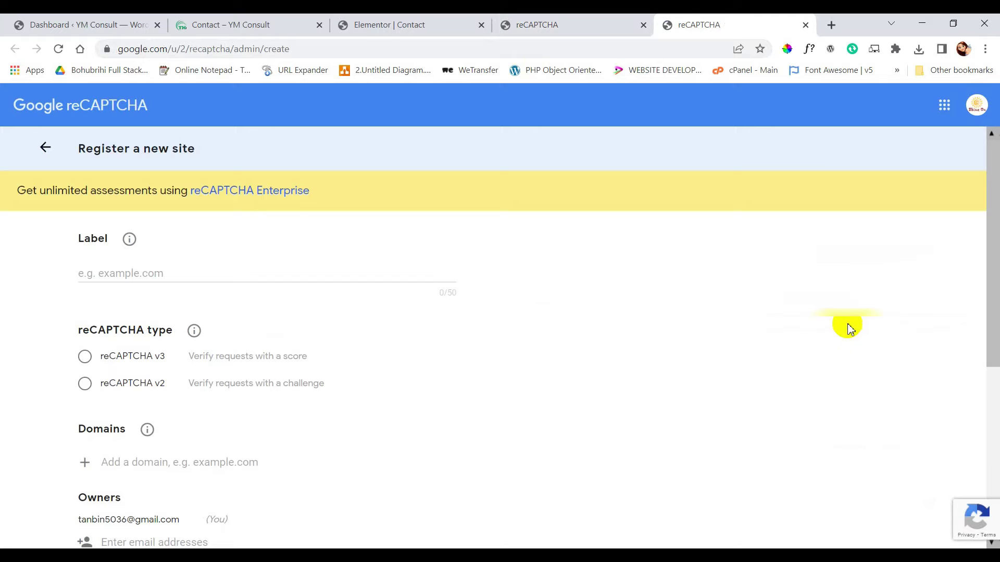
left_click(644, 25)
mouse_move(130, 239)
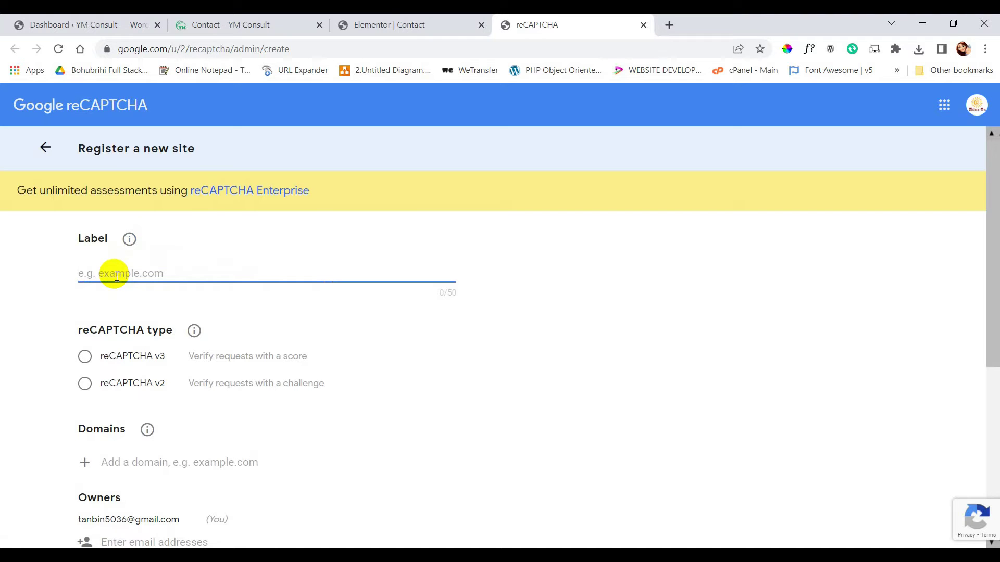
- Paste the contact page address as the label and trim it to ymconsult.no
key("super+v")
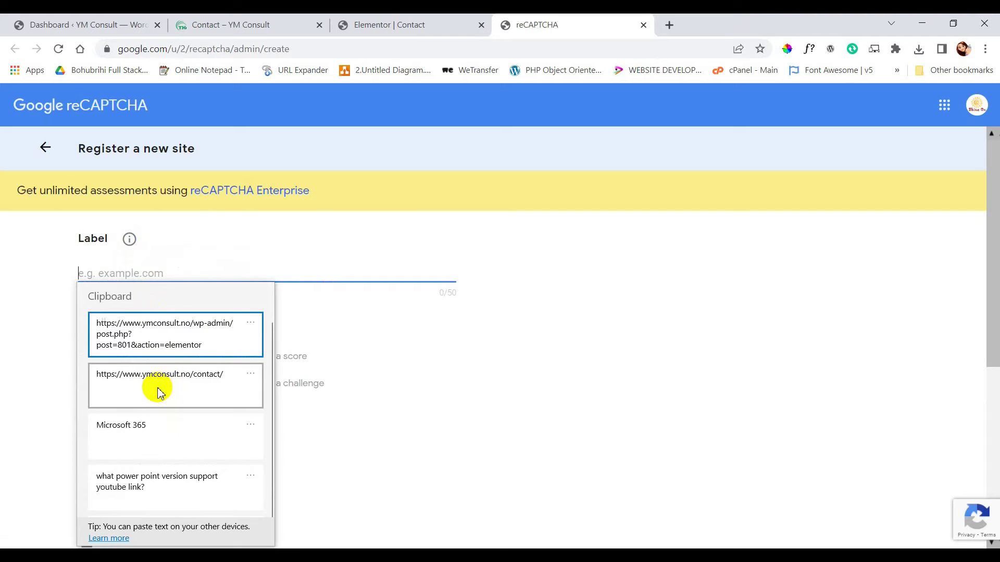
left_click(159, 393)
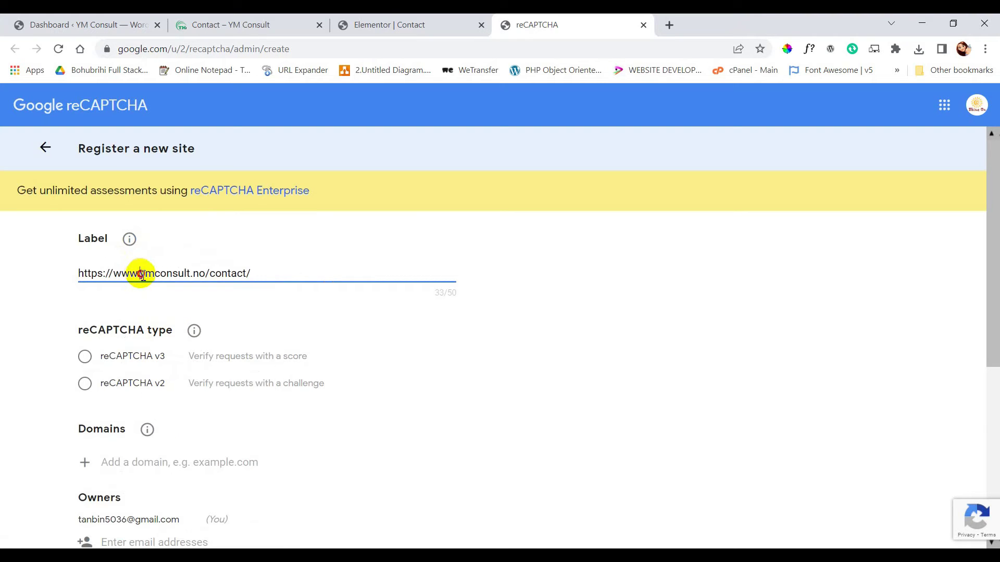
left_click_drag(138, 274, 78, 273)
key("BackSpace")
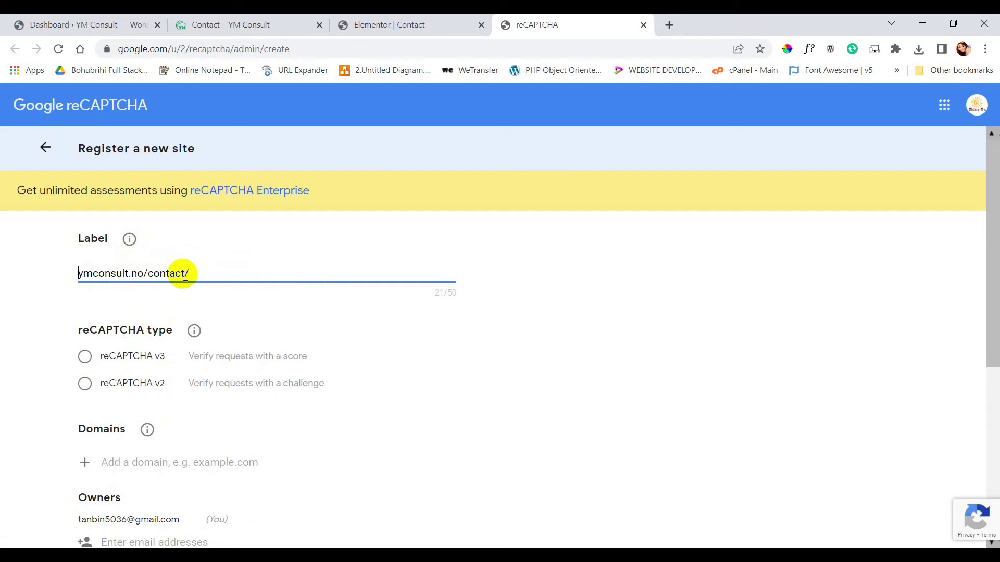
left_click(197, 275)
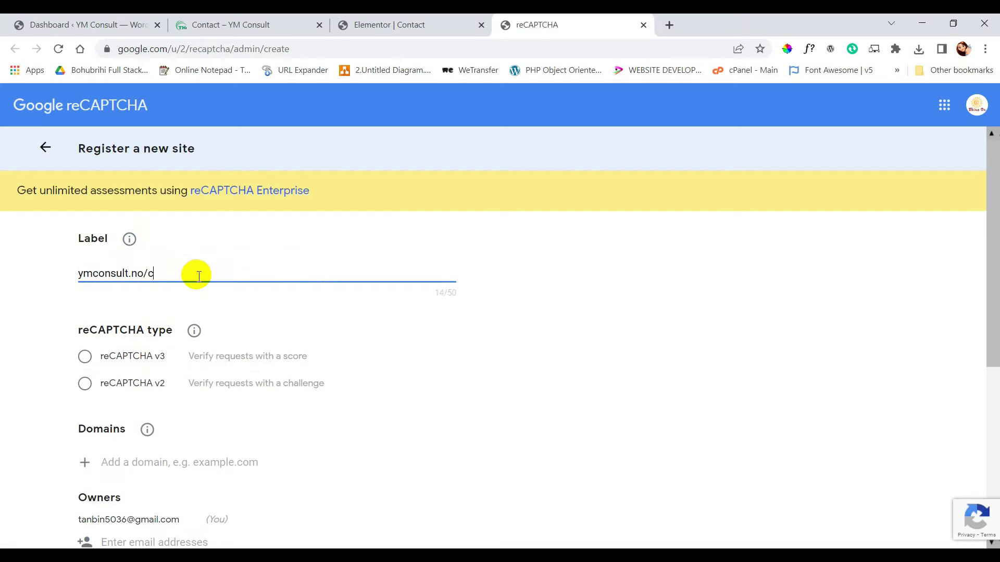
left_click(402, 327)
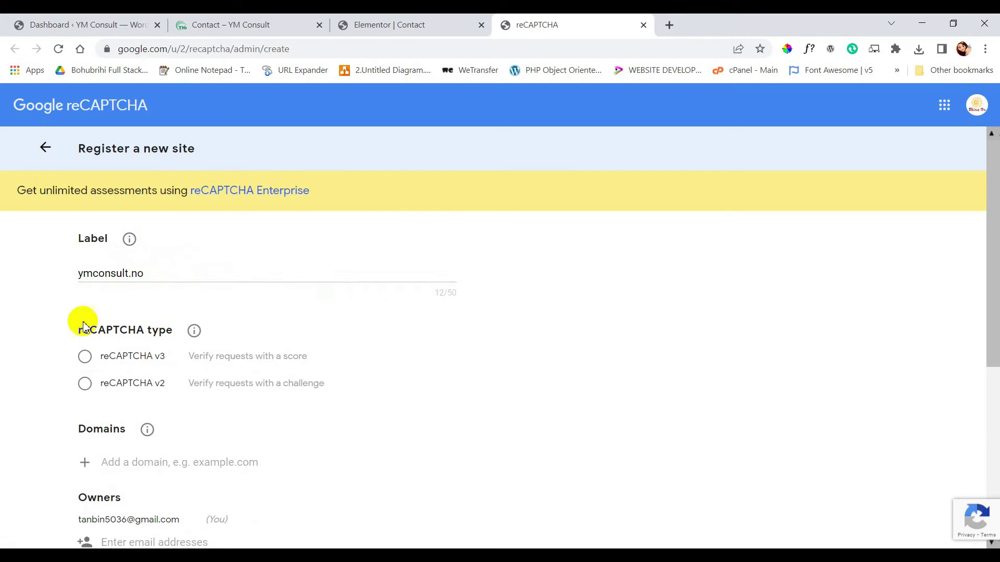
- Choose reCAPTCHA v3 and add the site's domain, removing the contact/ path
left_click(87, 358)
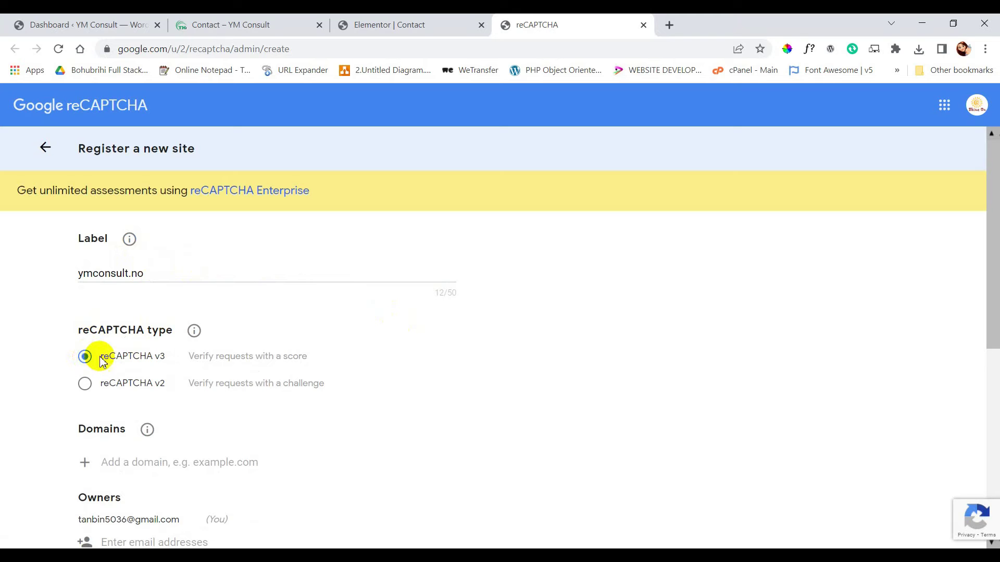
scroll(484, 357, "down", 2)
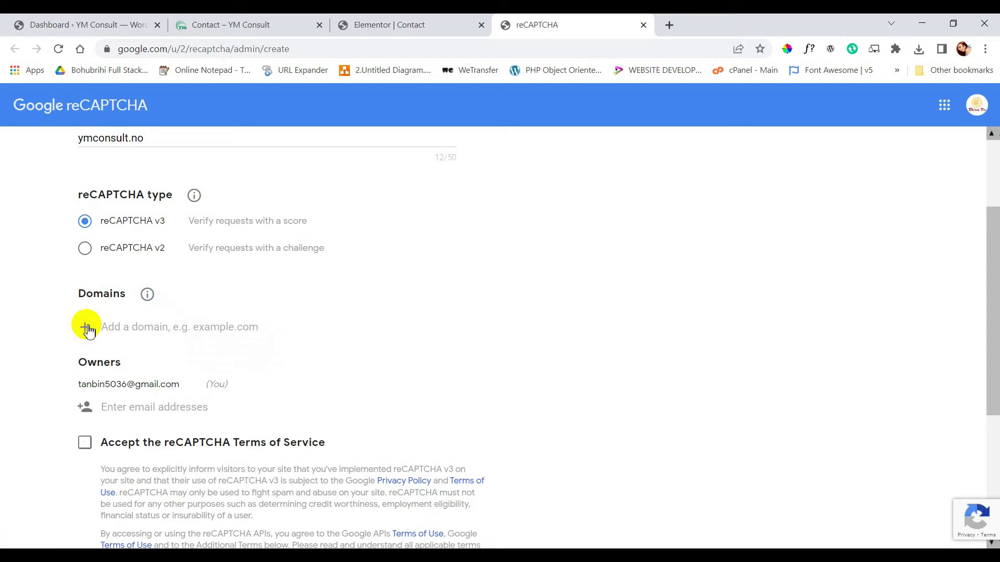
left_click(181, 329)
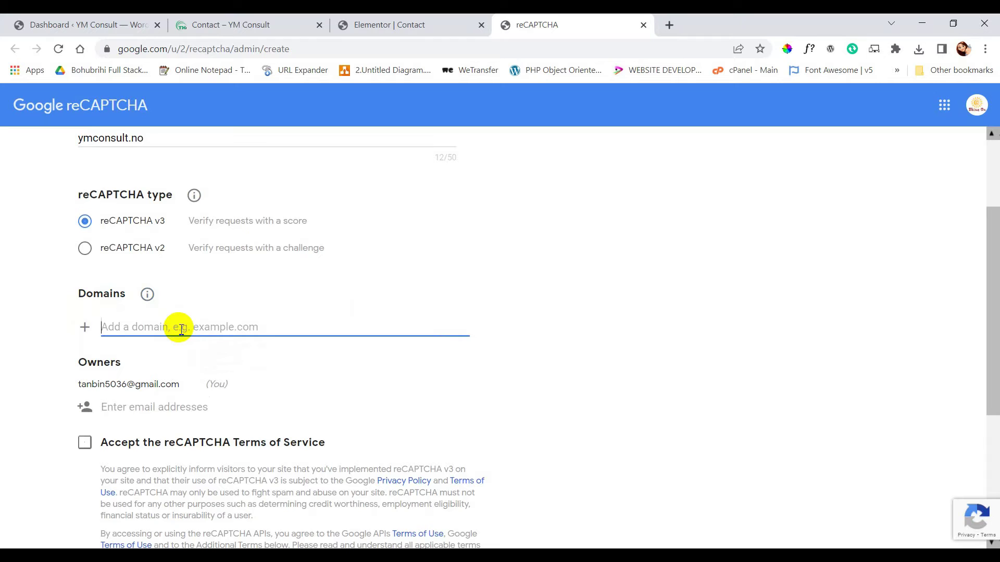
type("https://www.ymconsult.no/contact/")
left_click_drag(232, 327, 302, 334)
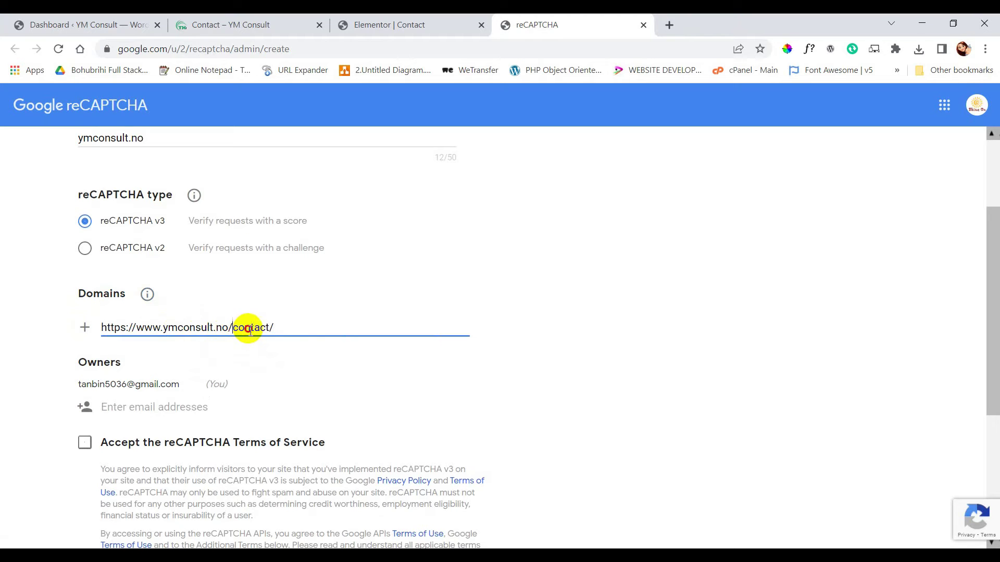
key("BackSpace")
left_click(464, 381)
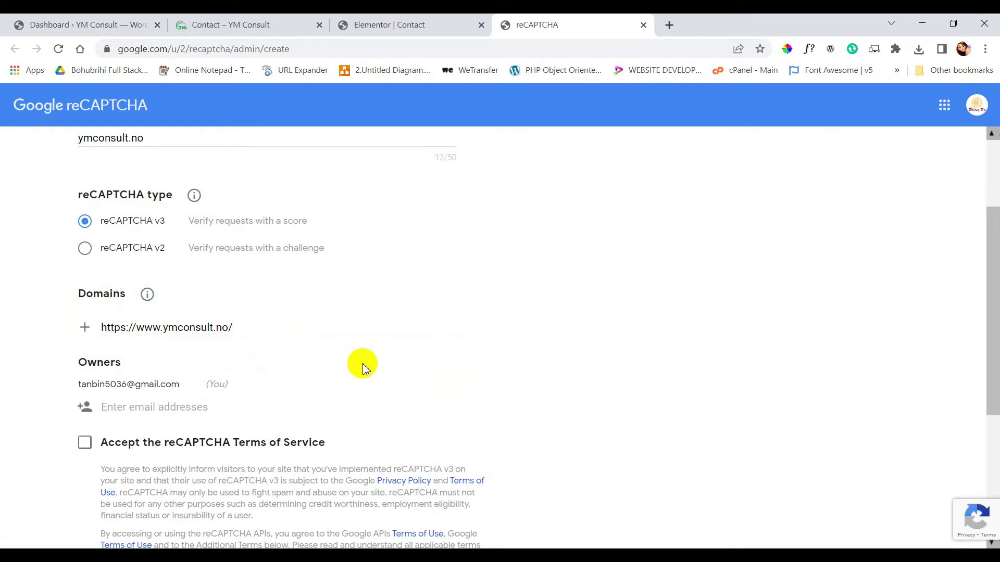
scroll(362, 367, "down", 1)
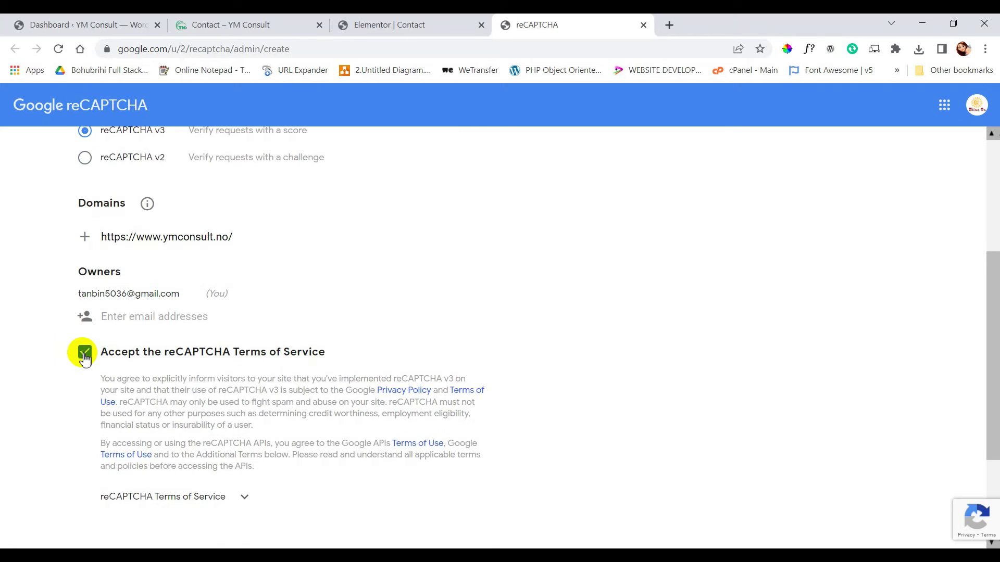
scroll(317, 365, "down", 2)
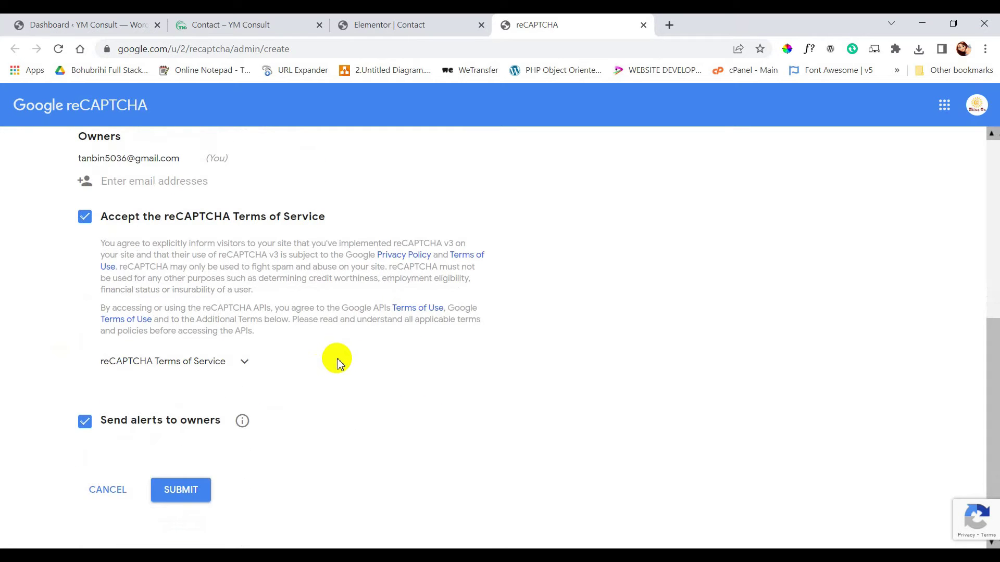
scroll(338, 364, "down", 1)
scroll(339, 361, "up", 2)
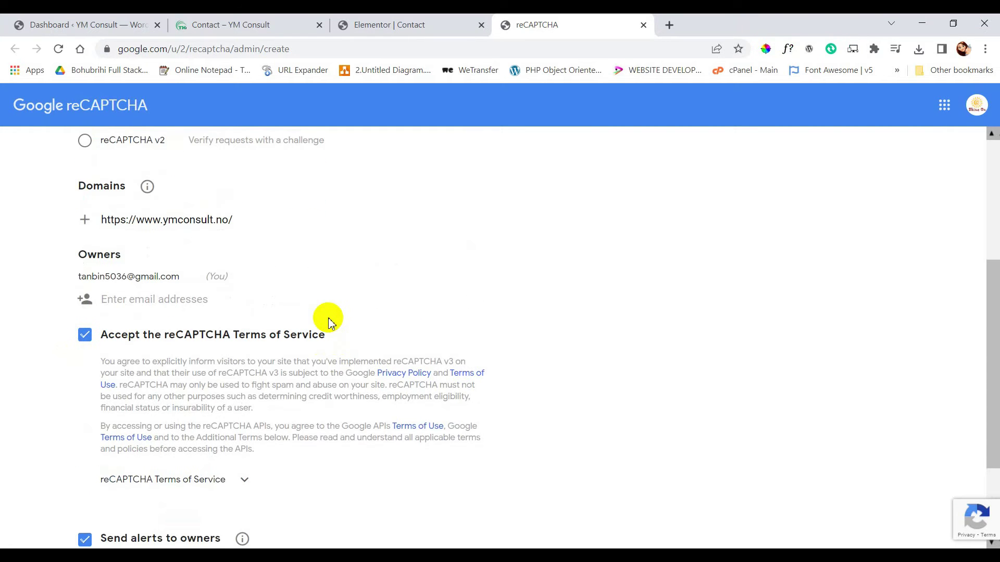
- Copy the existing owner email address and add it as an owner
left_click_drag(80, 282, 180, 277)
key("ctrl+c")
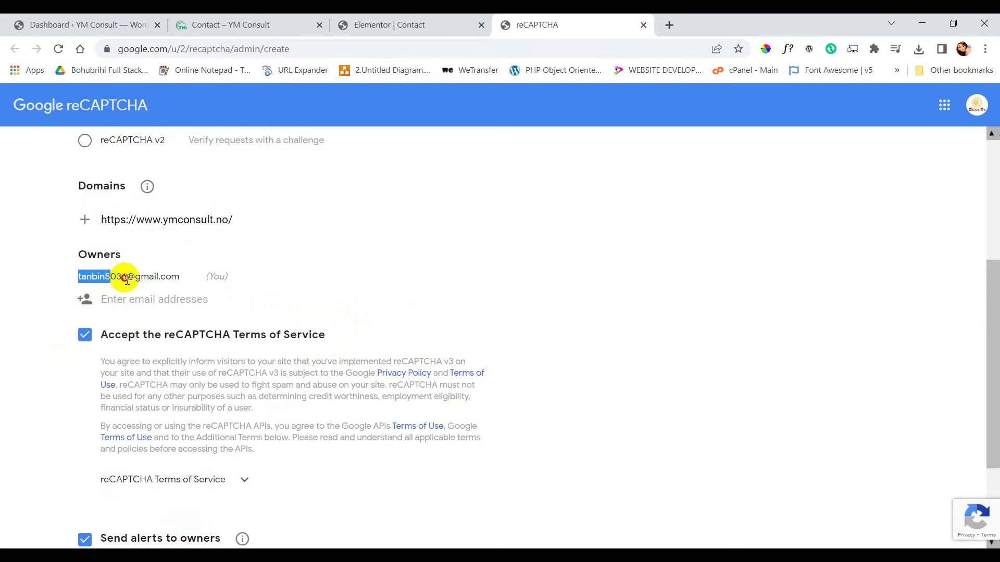
left_click(187, 299)
key("ctrl+v")
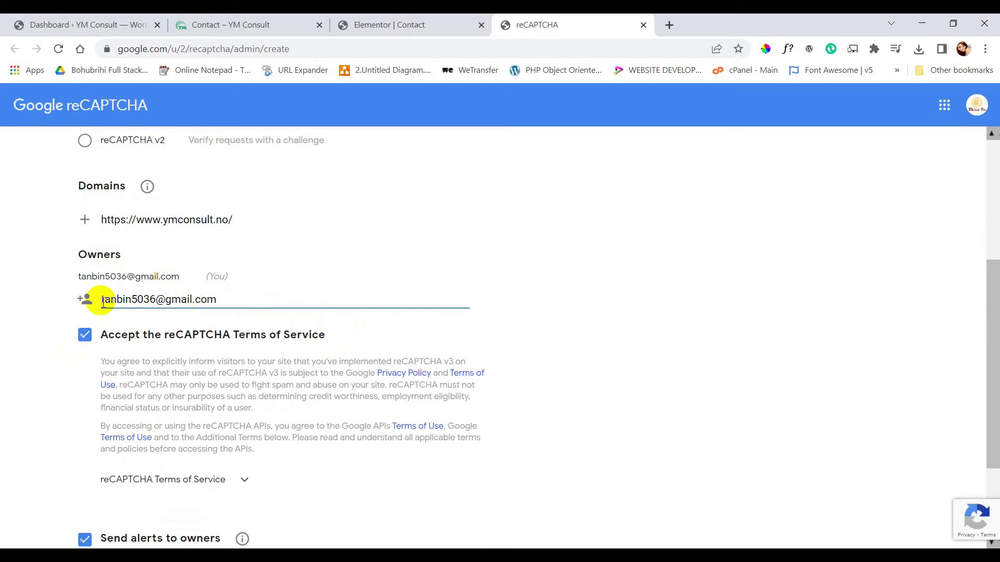
left_click(39, 313)
scroll(361, 386, "down", 2)
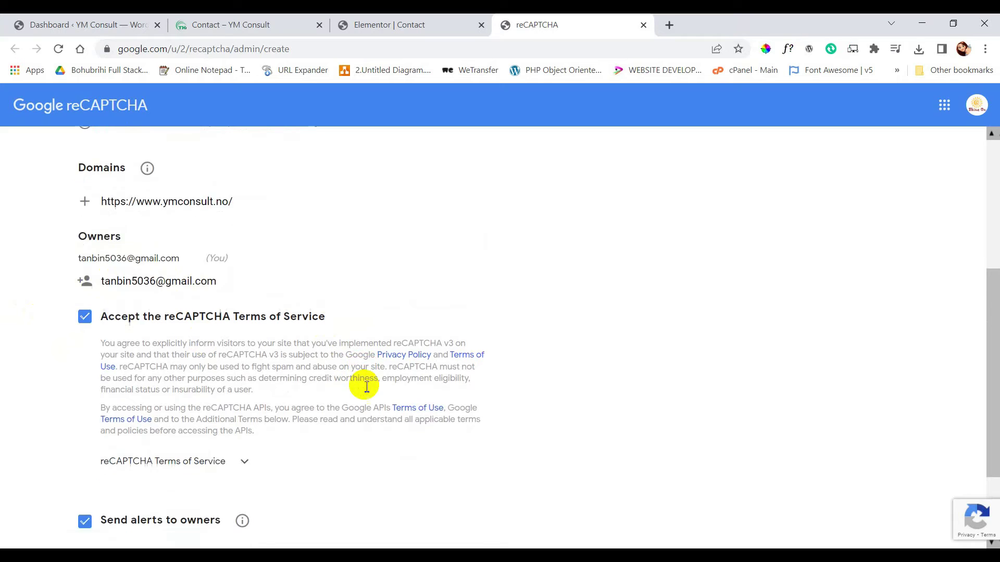
left_click(184, 480)
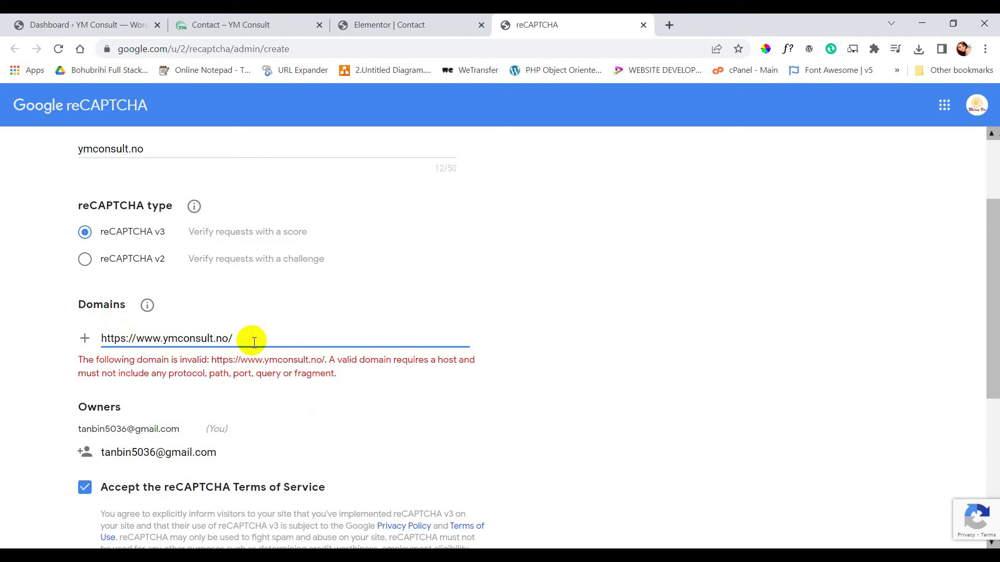
left_click_drag(136, 338, 102, 342)
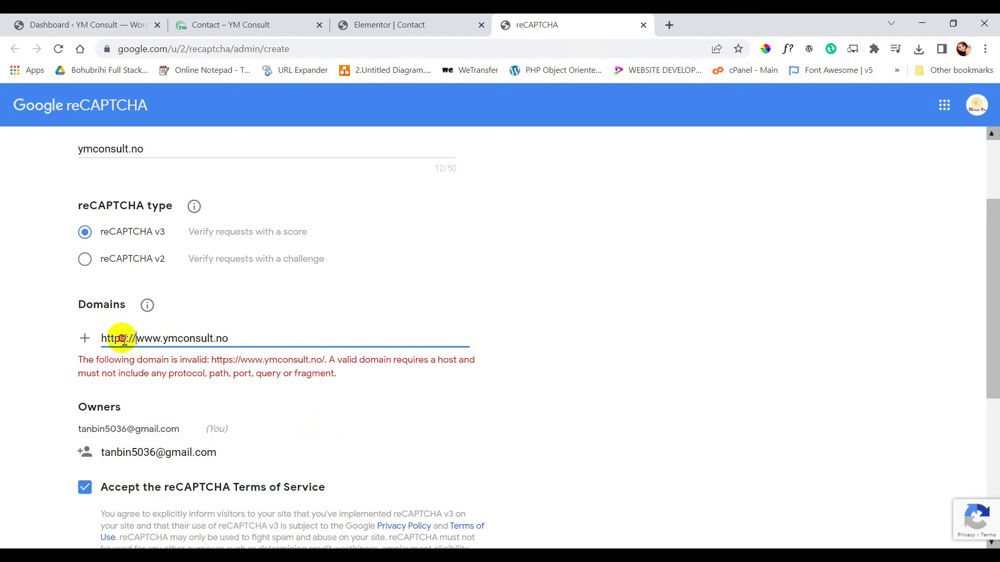
key("BackSpace")
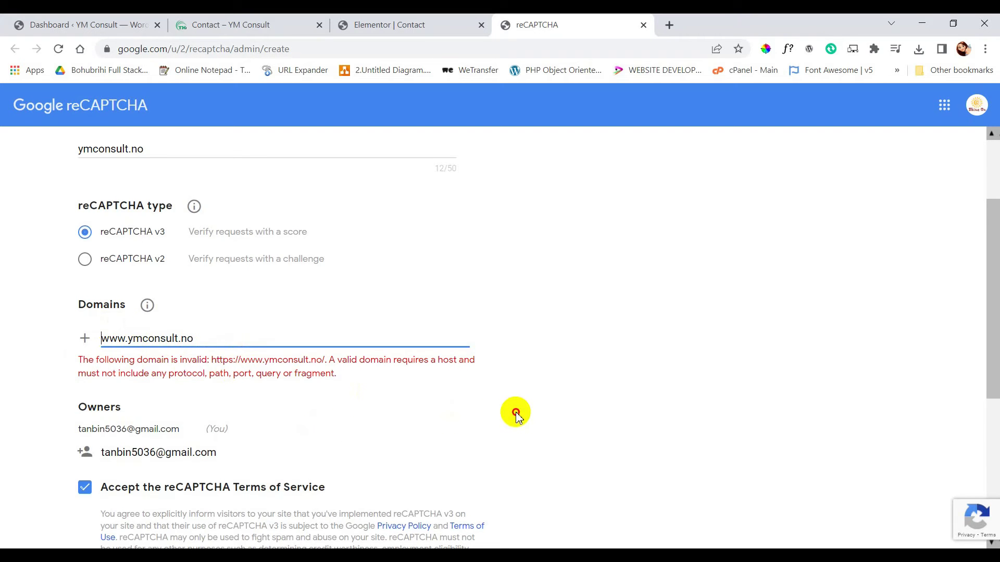
scroll(515, 416, "down", 2)
scroll(514, 412, "down", 2)
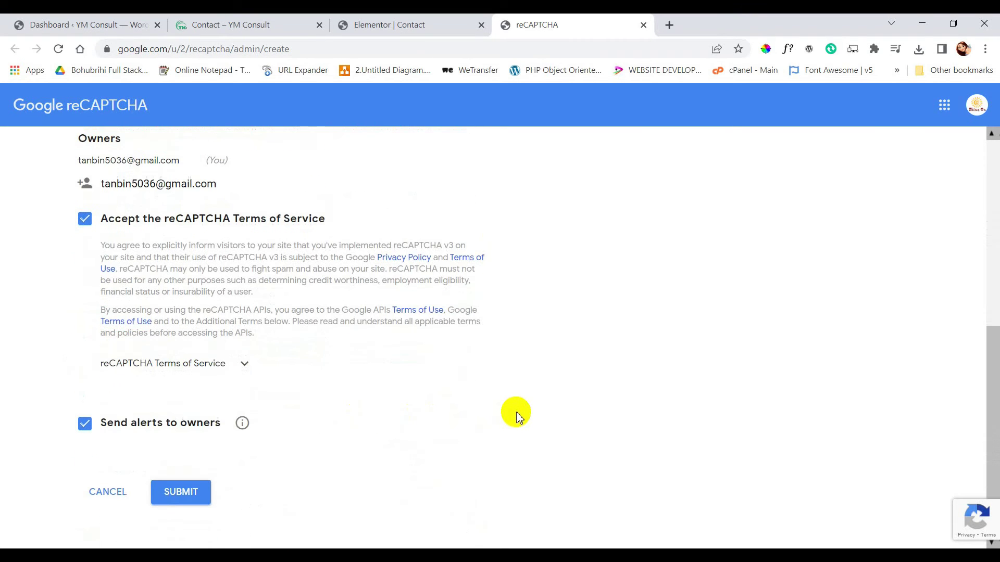
left_click(180, 474)
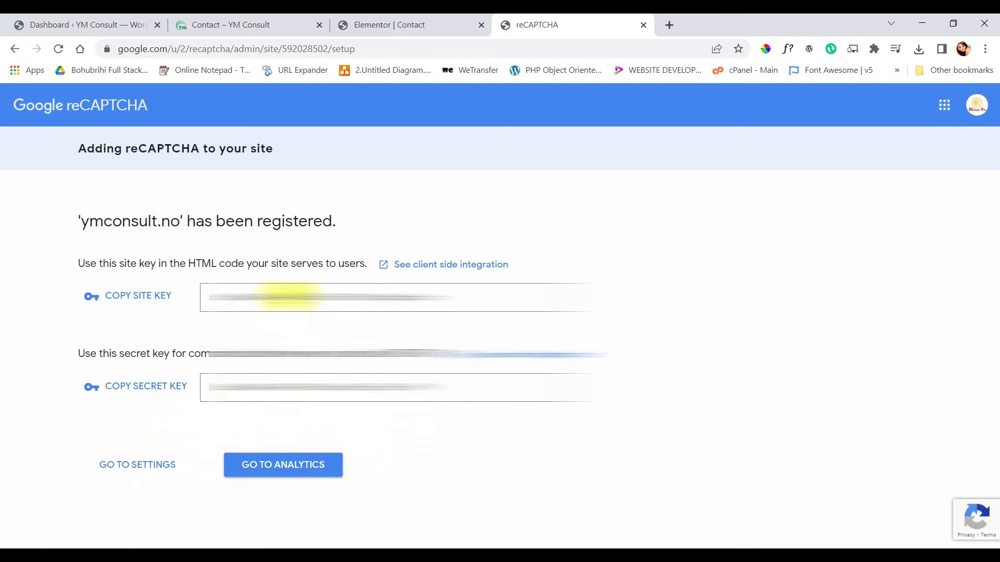
- Check the empty reCAPTCHA V3 fields in Elementor Settings > Integrations, then return to the keys page
left_click(90, 31)
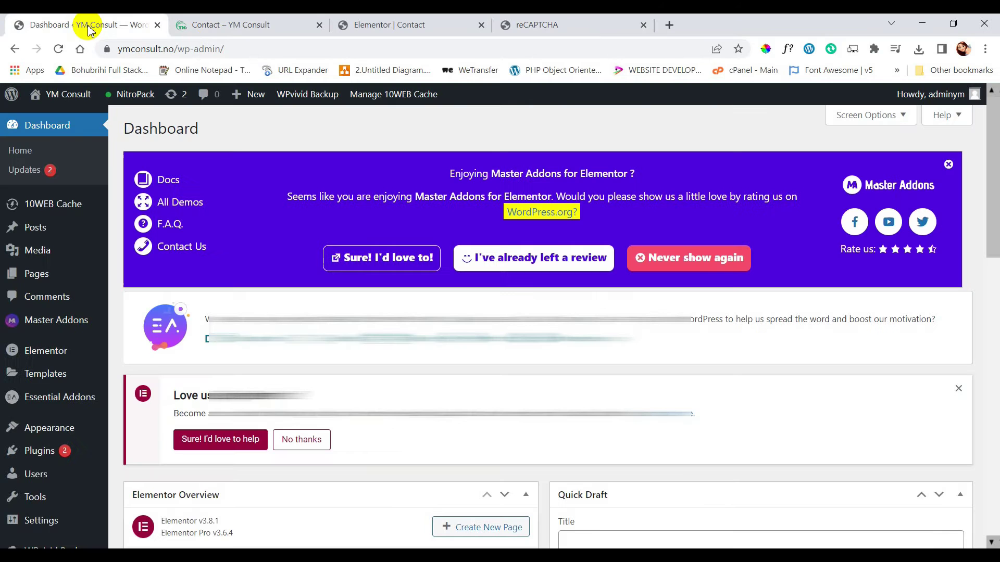
scroll(55, 301, "down", 1)
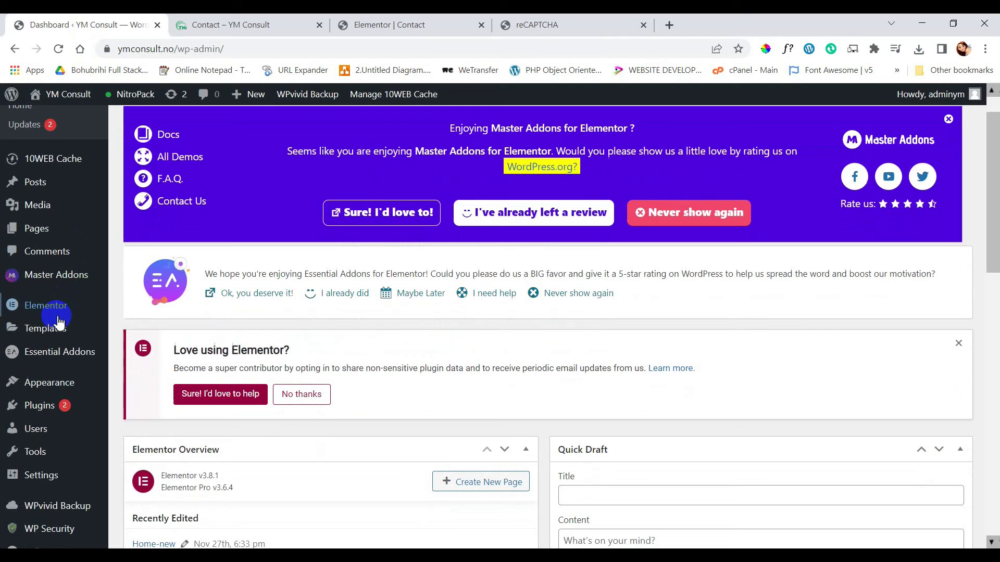
left_click(139, 308)
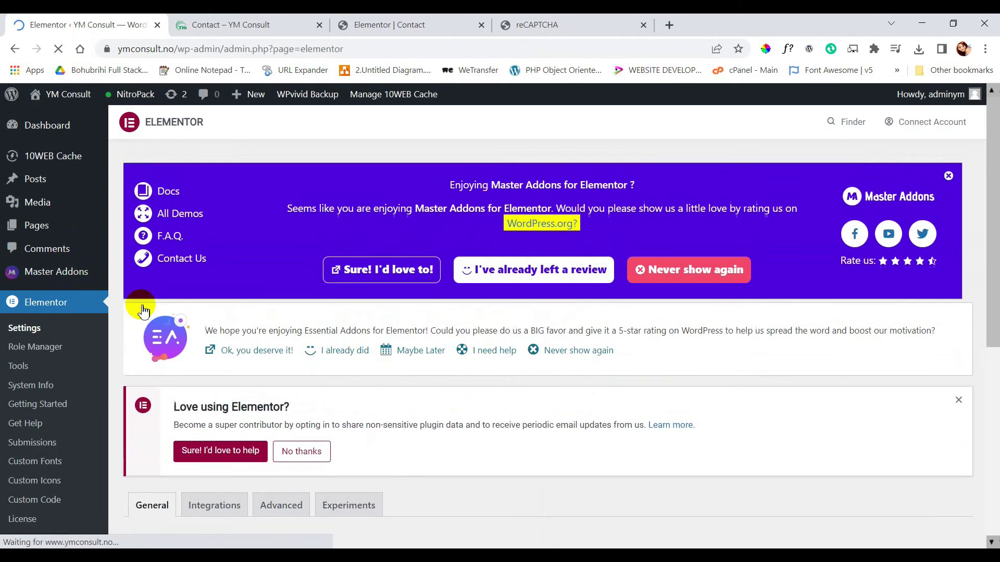
scroll(375, 330, "down", 2)
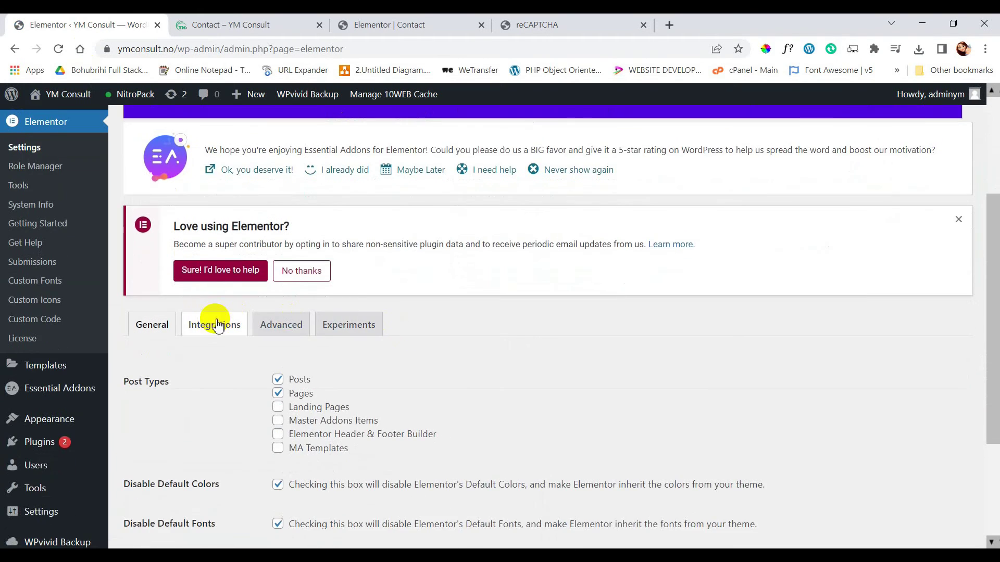
left_click(209, 325)
scroll(208, 397, "down", 1)
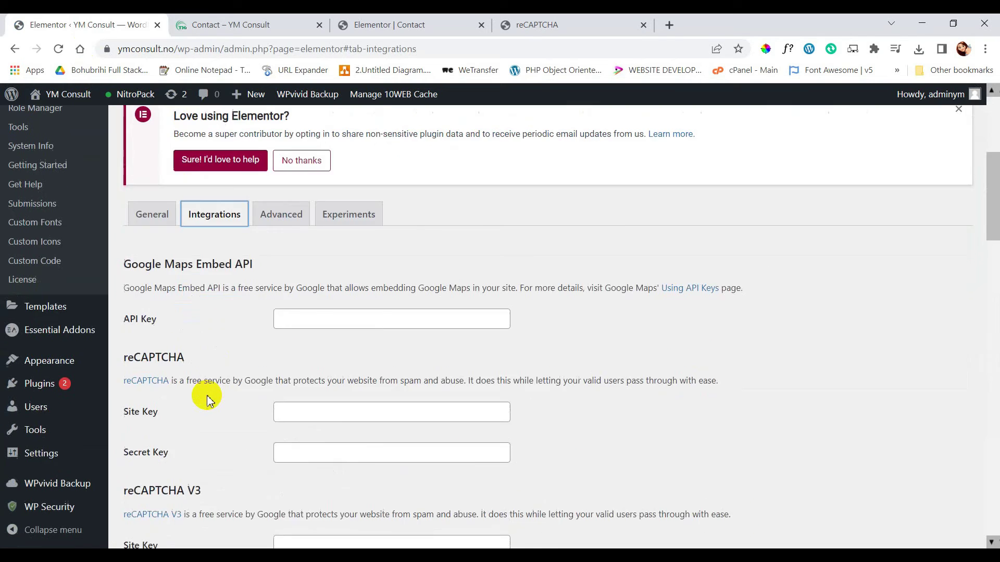
scroll(206, 397, "down", 2)
scroll(209, 397, "down", 1)
scroll(207, 398, "up", 1)
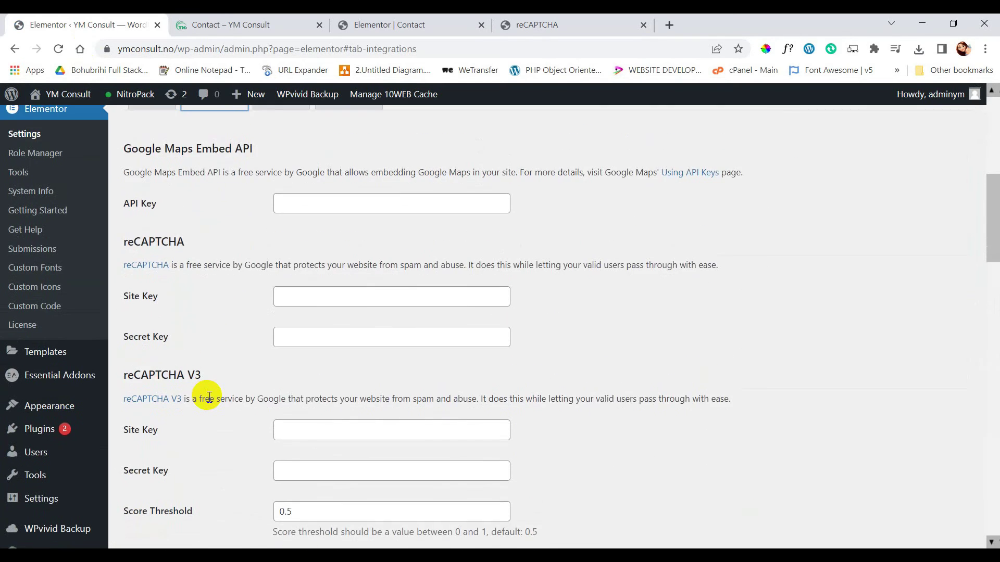
scroll(206, 398, "down", 1)
scroll(157, 343, "down", 1)
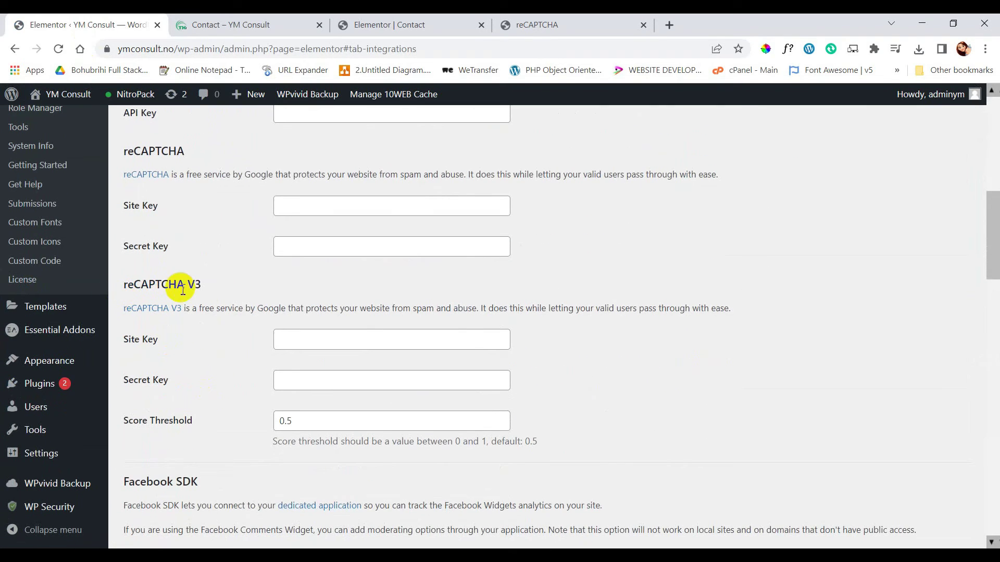
scroll(201, 313, "down", 1)
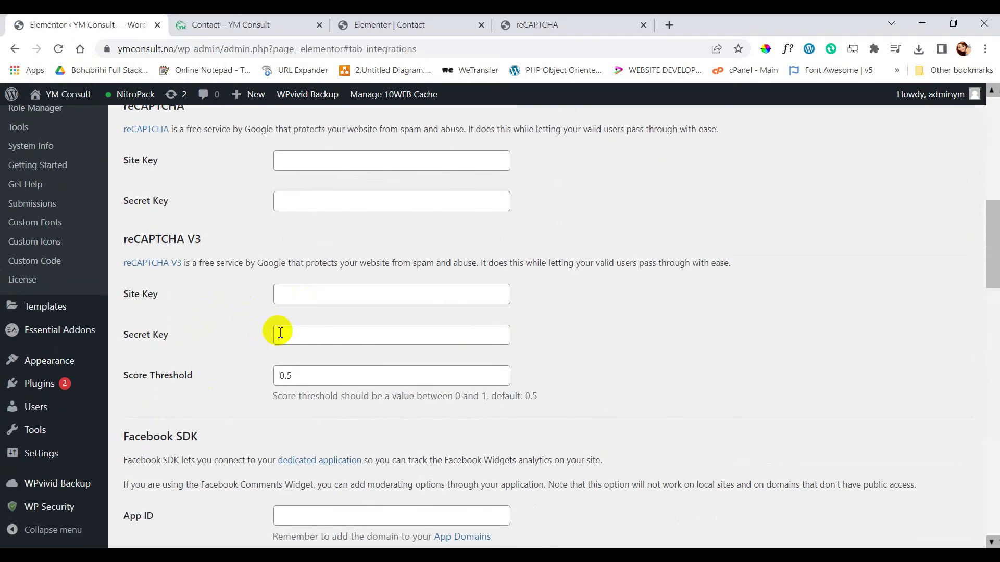
left_click(552, 24)
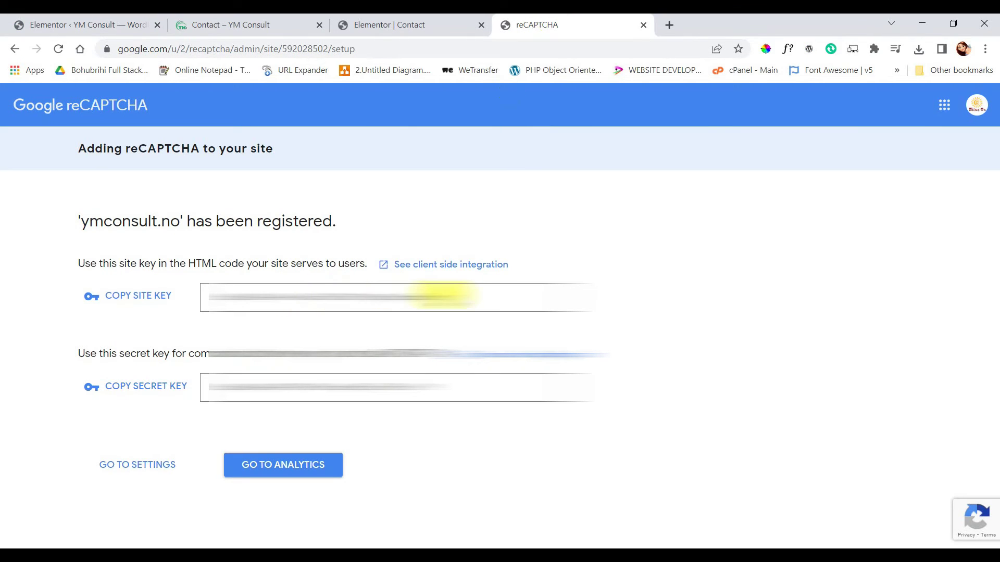
- Copy Google's site key and secret key into Elementor's reCAPTCHA V3 fields and save the changes
left_click_drag(437, 297, 200, 296)
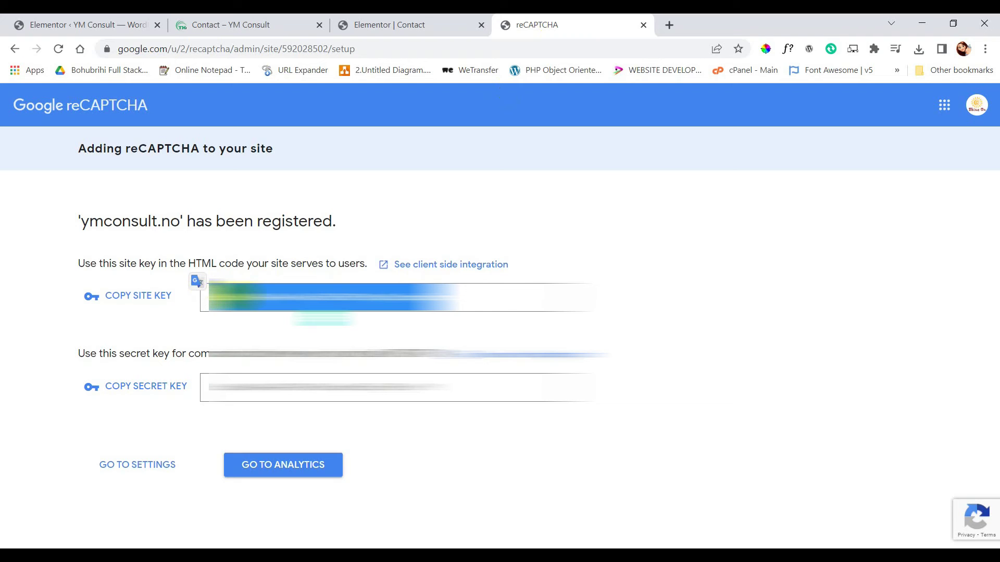
left_click(97, 25)
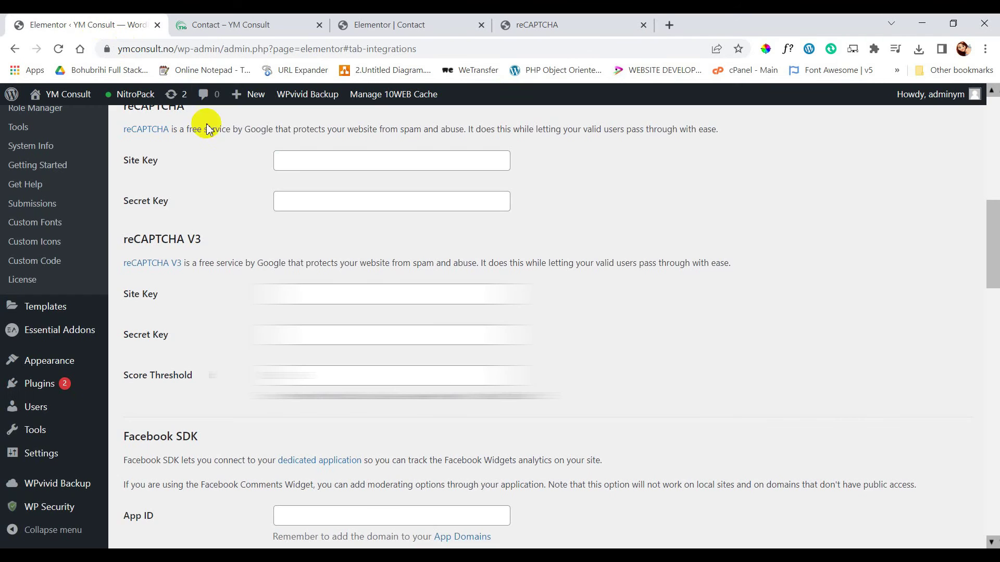
left_click(283, 295)
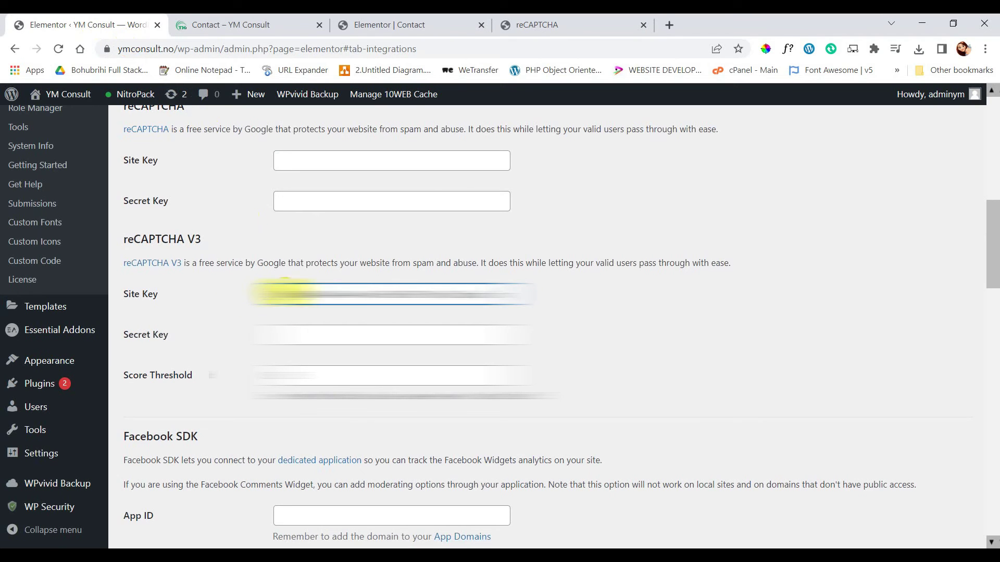
left_click(576, 25)
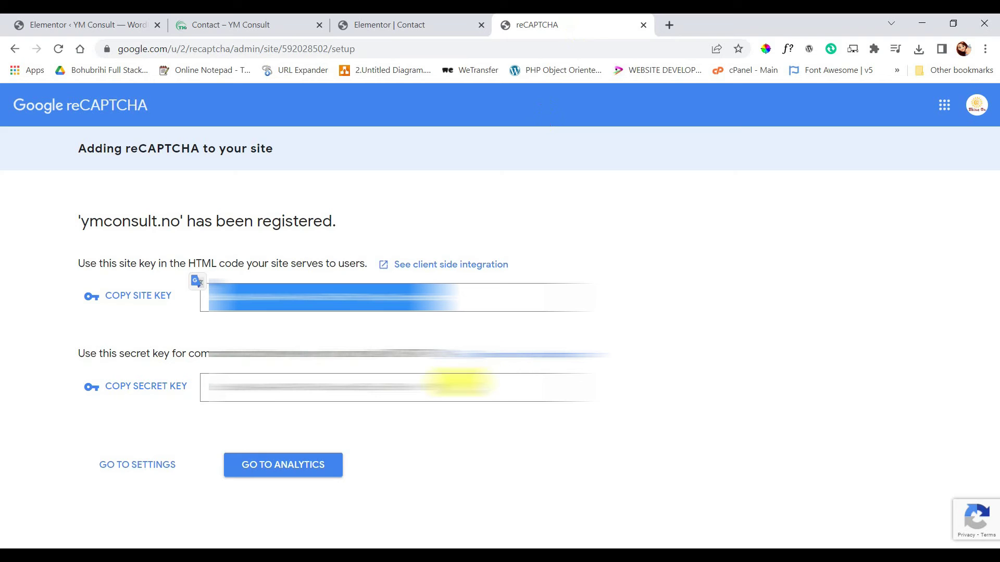
left_click_drag(449, 387, 208, 377)
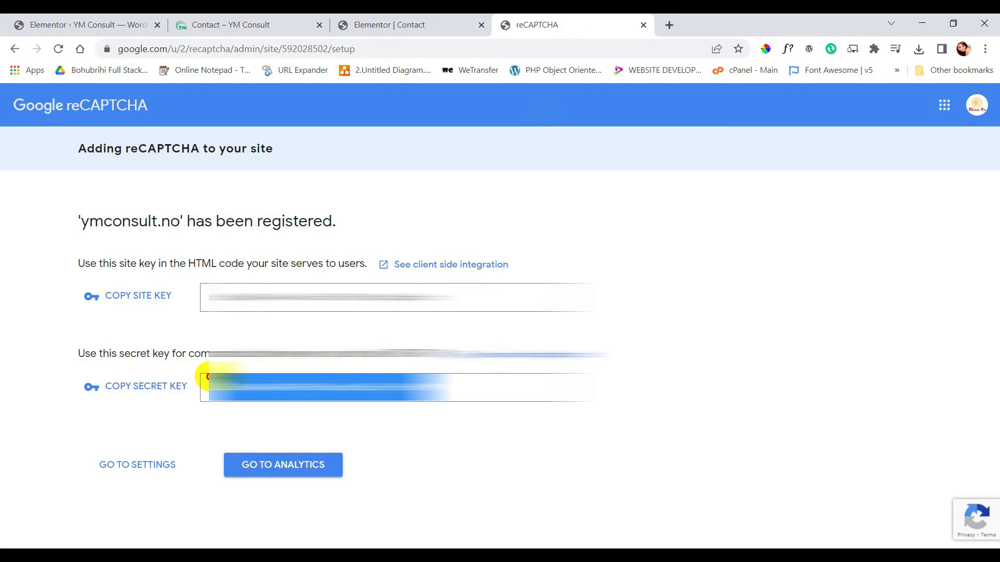
left_click(94, 24)
left_click(305, 336)
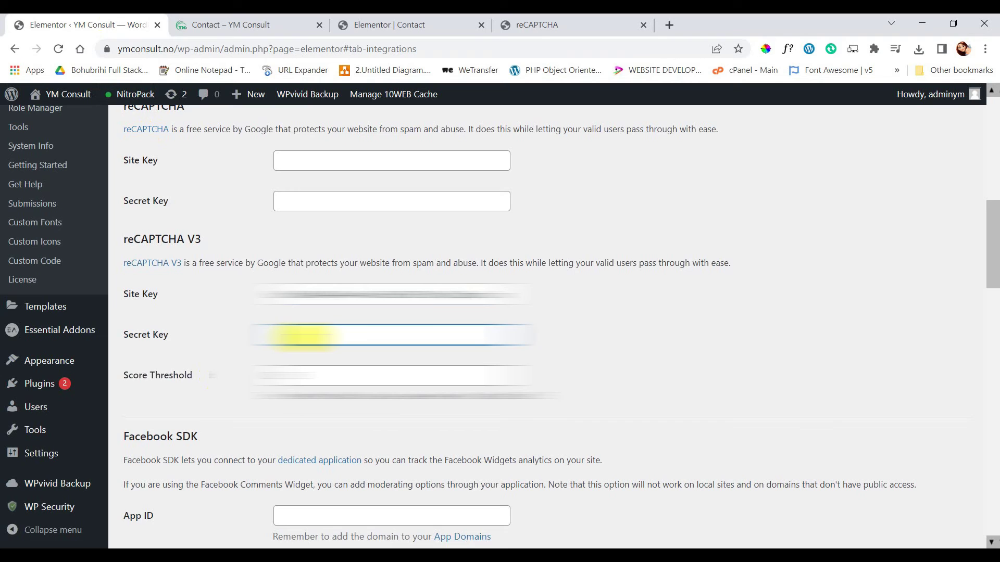
key("ctrl+v")
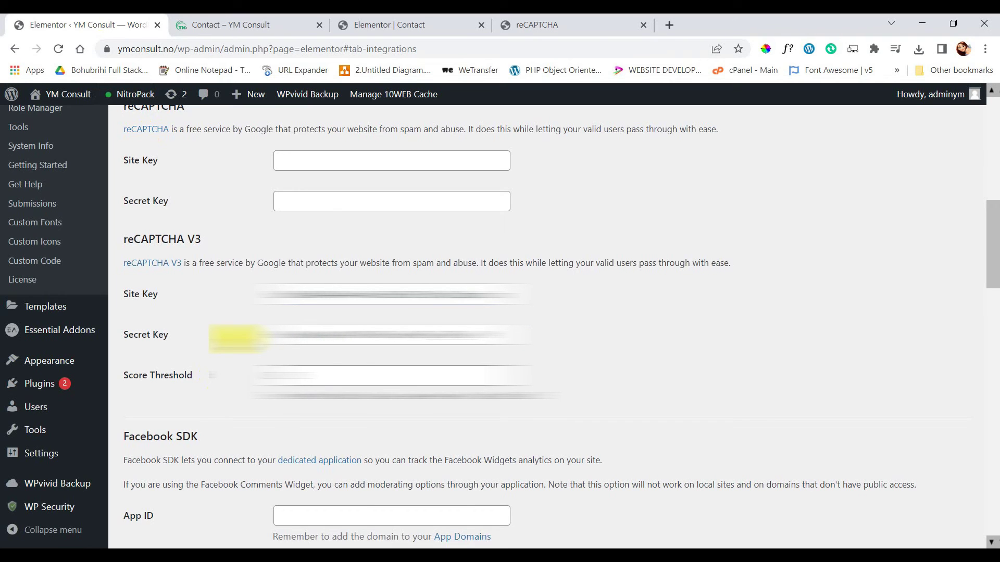
scroll(235, 338, "down", 3)
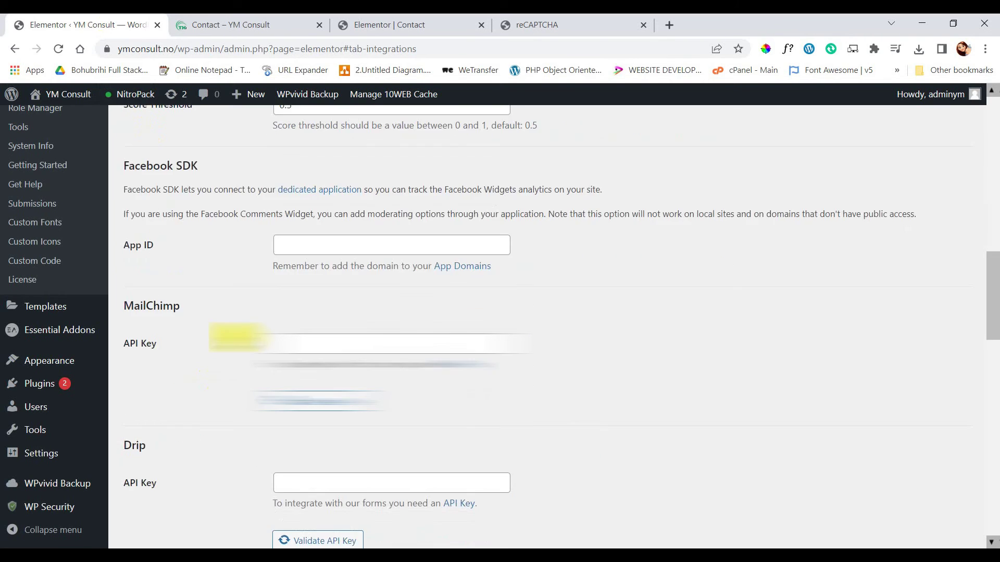
scroll(235, 338, "down", 2)
scroll(234, 337, "down", 2)
scroll(236, 341, "down", 1)
scroll(236, 341, "down", 3)
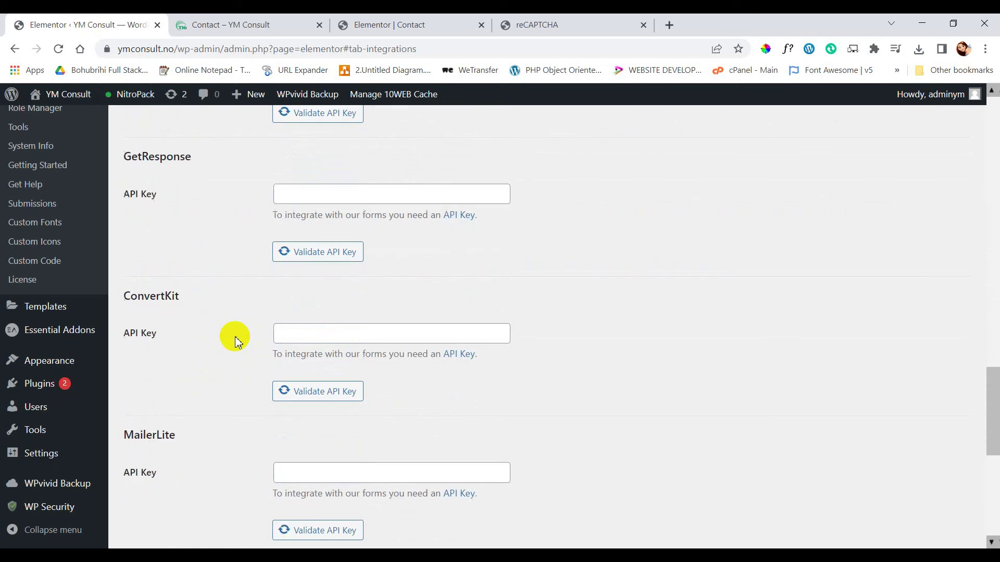
scroll(237, 342, "down", 2)
scroll(237, 341, "down", 4)
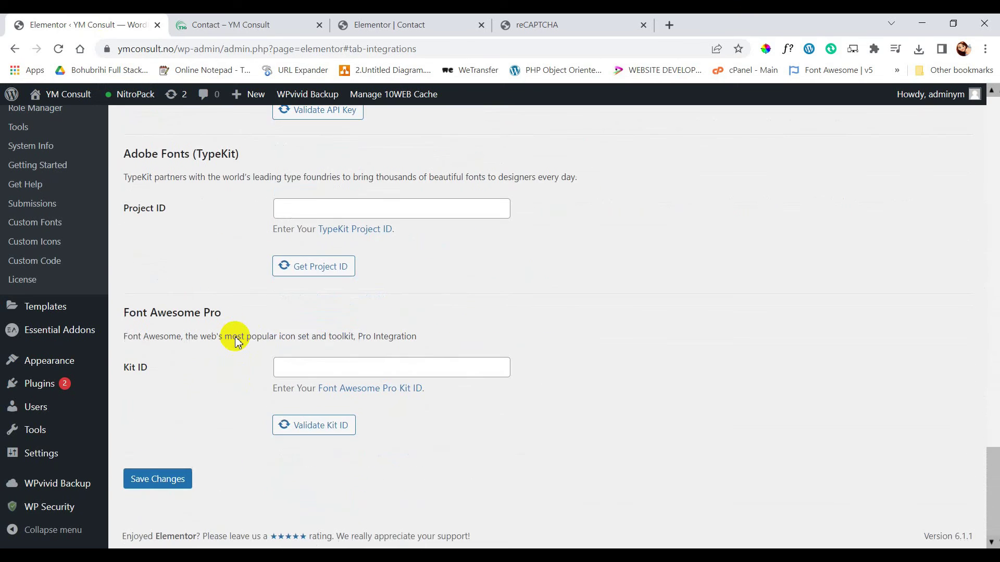
left_click(160, 486)
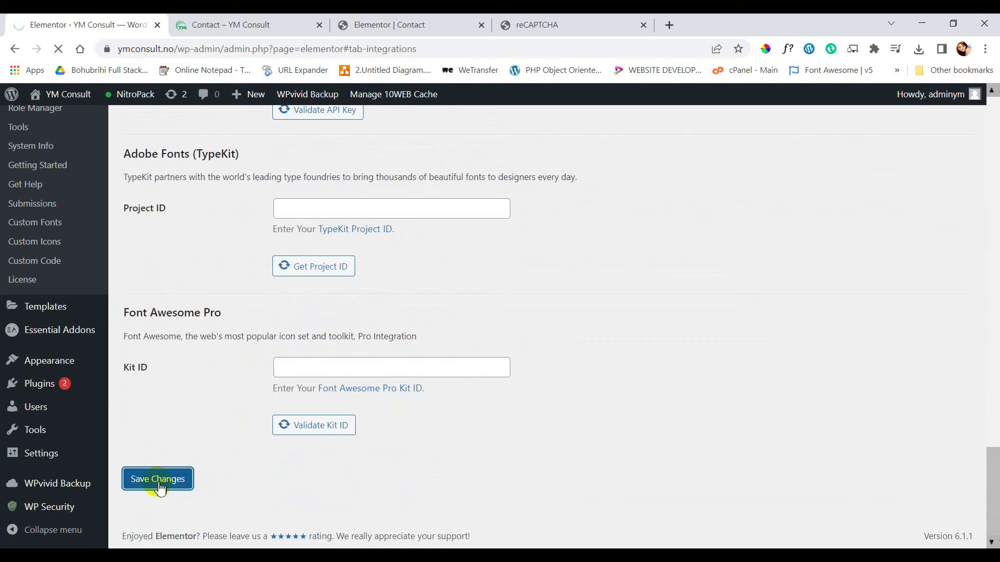
- Add a reCAPTCHA V3 field to the Contact page form and preview with the panel hidden
left_click(386, 27)
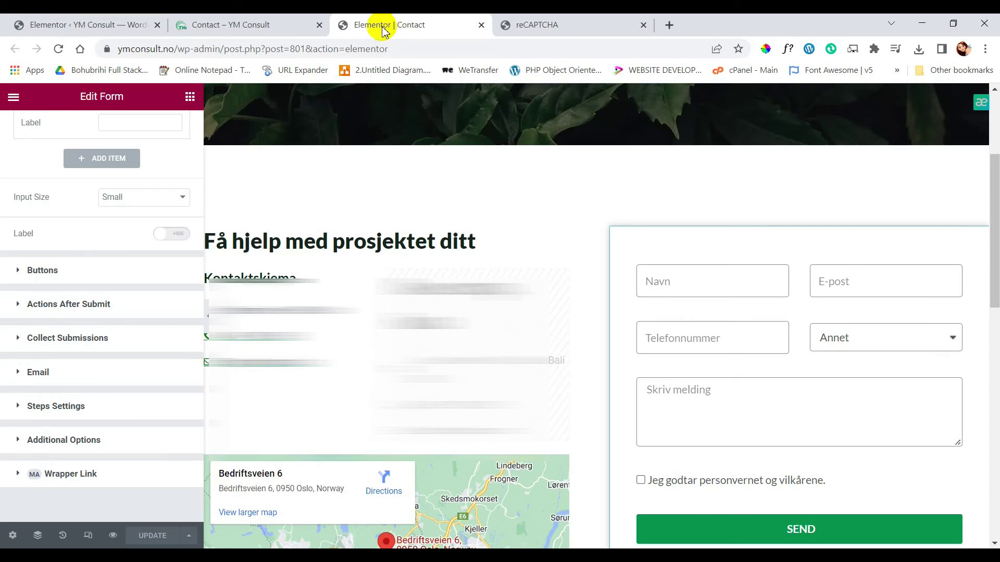
scroll(135, 256, "up", 5)
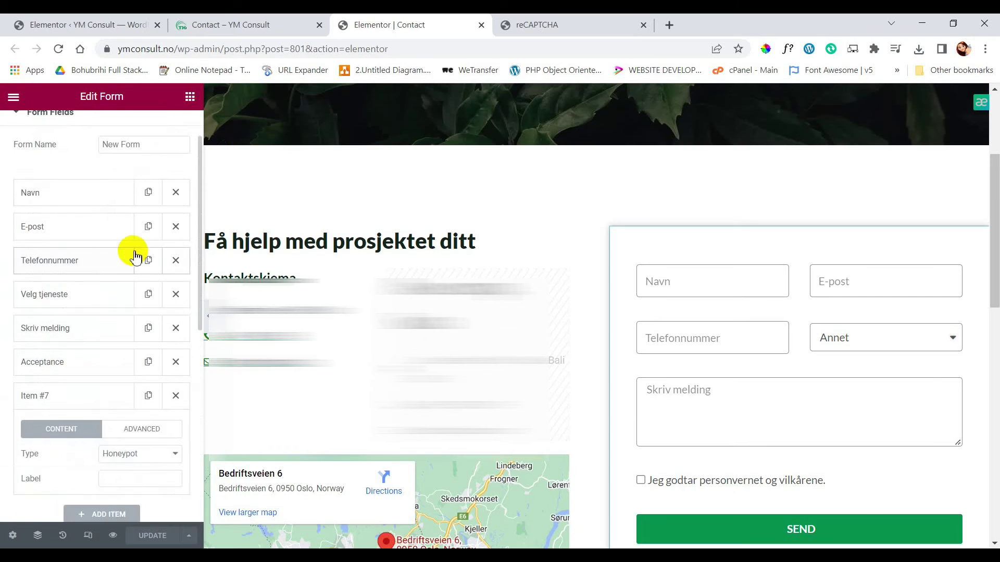
scroll(133, 255, "down", 3)
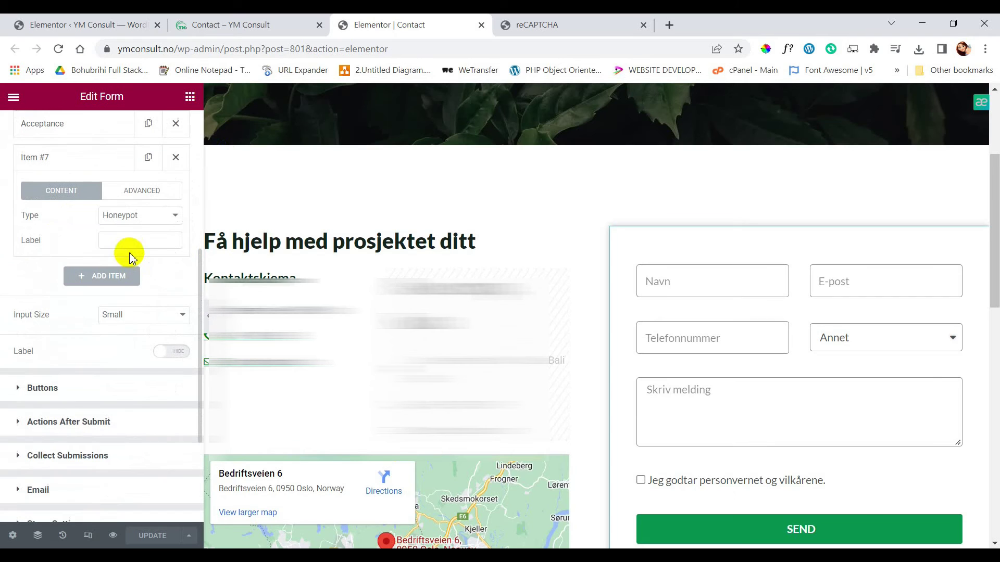
left_click(110, 275)
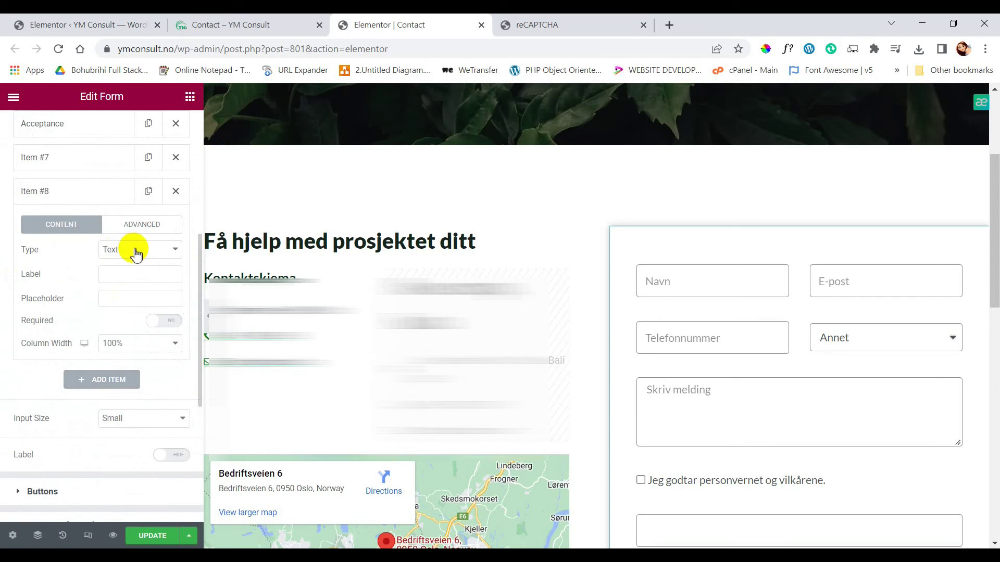
left_click(136, 255)
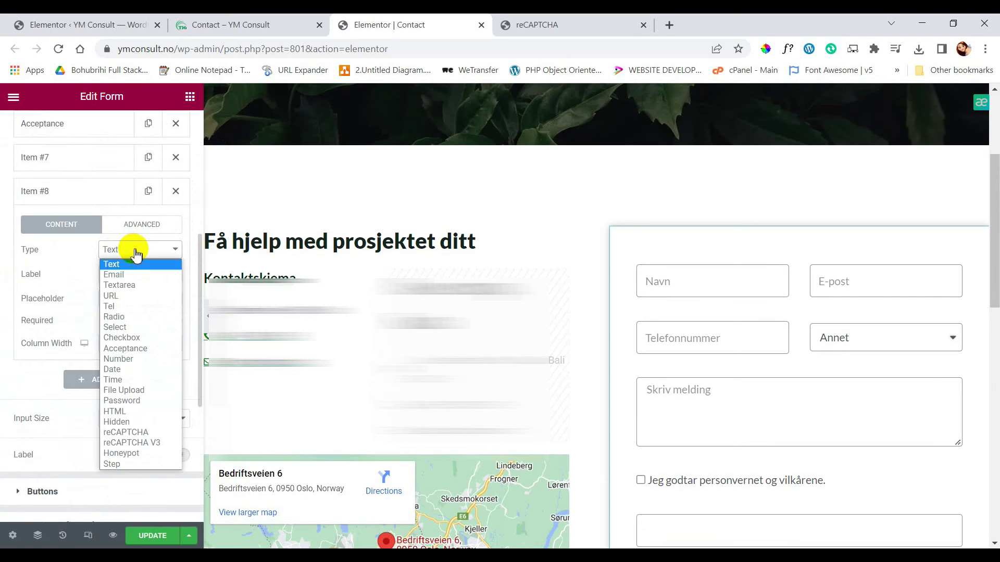
left_click(144, 444)
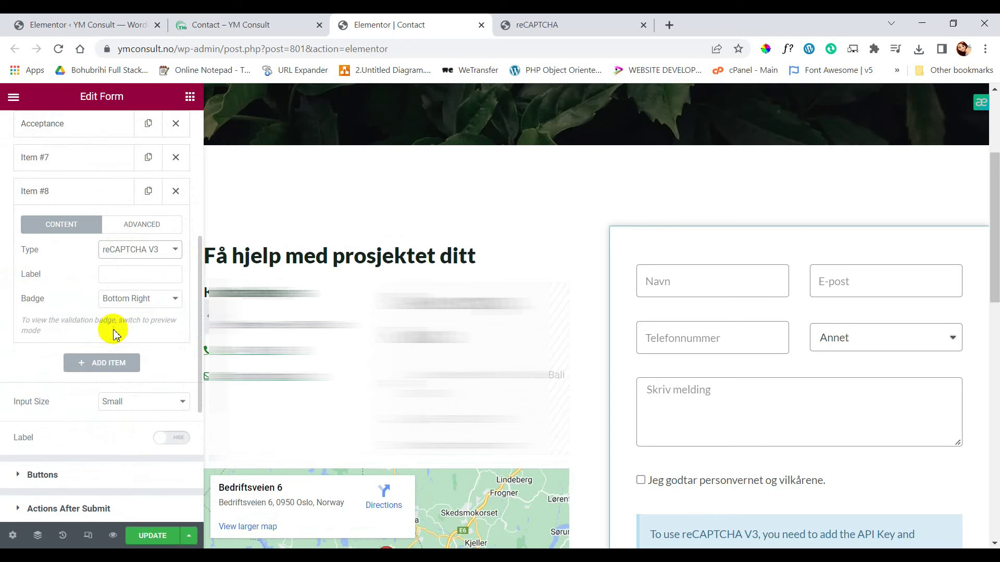
left_click(202, 316)
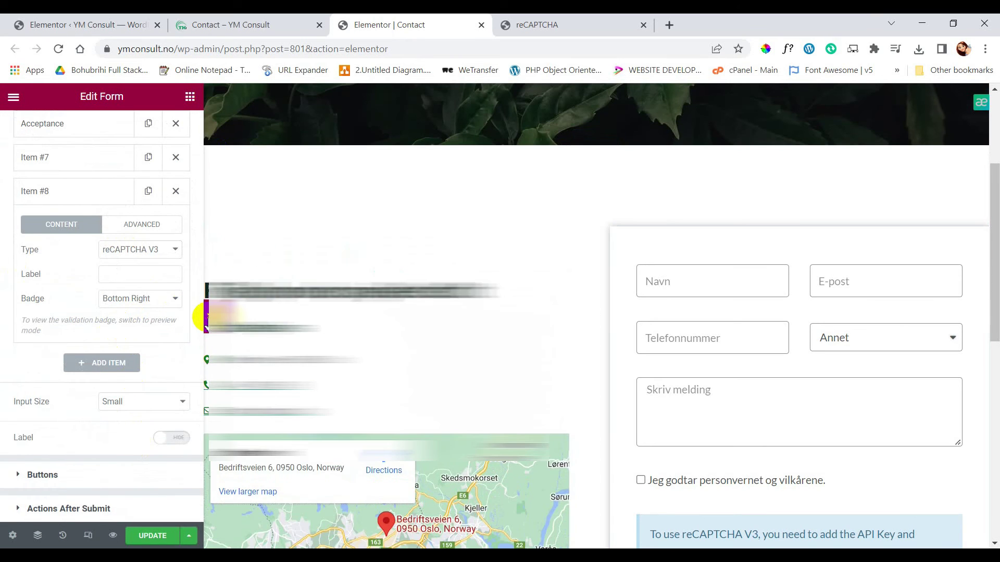
scroll(153, 312, "down", 3)
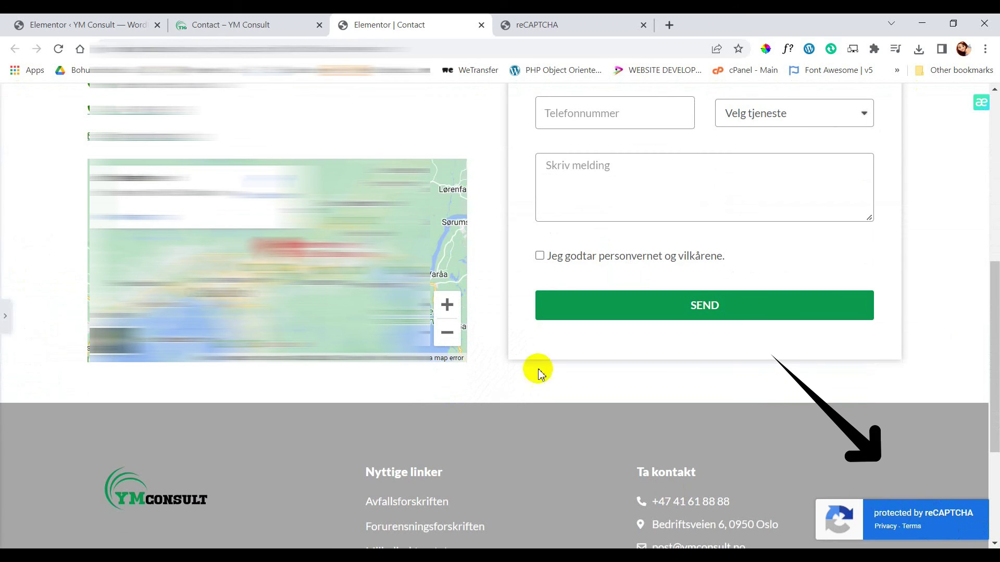
- Set the form's Item #8 reCAPTCHA badge position to Bottom Left and publish with UPDATE
left_click(6, 318)
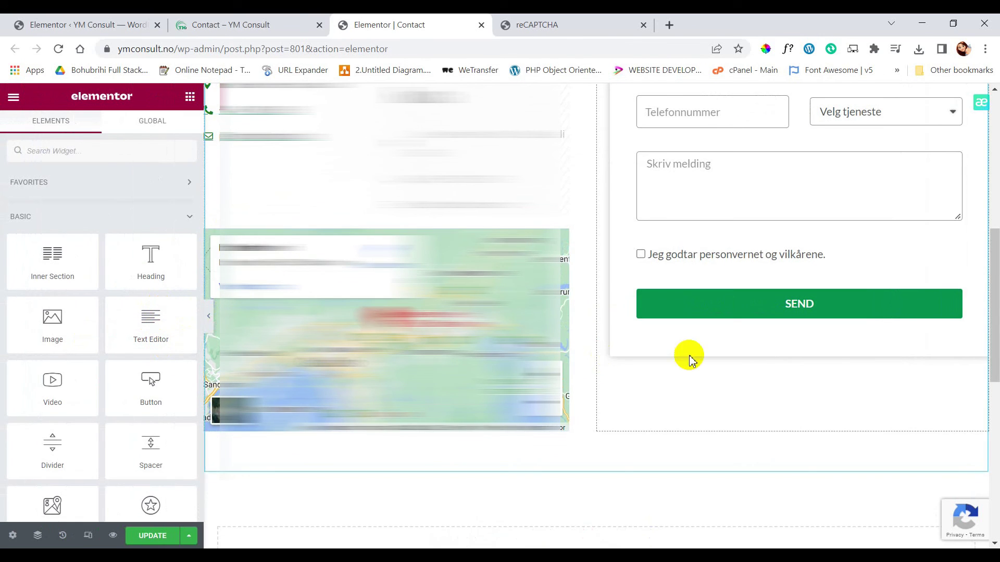
scroll(757, 323, "up", 2)
scroll(756, 323, "up", 1)
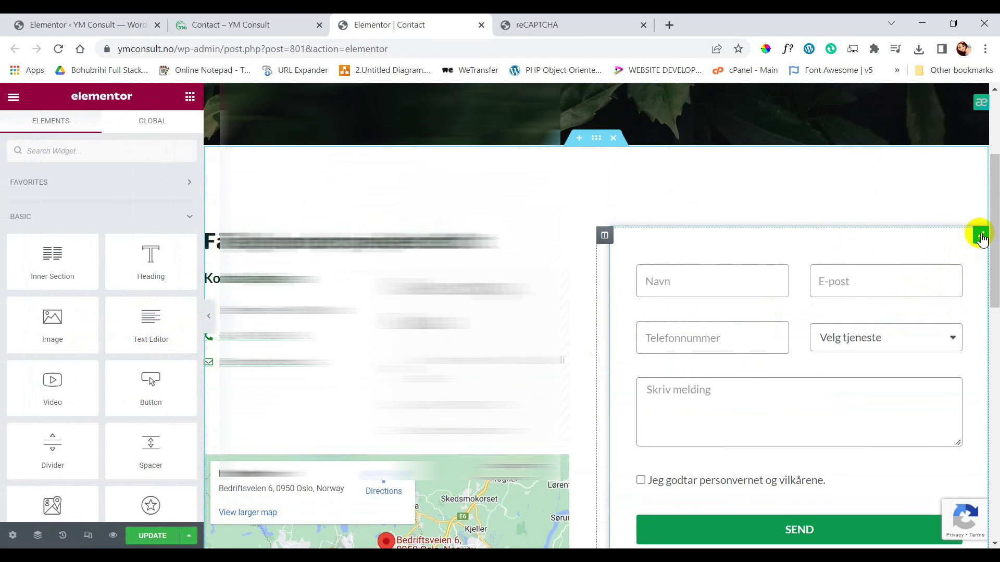
left_click(981, 237)
scroll(83, 383, "down", 1)
scroll(54, 373, "down", 1)
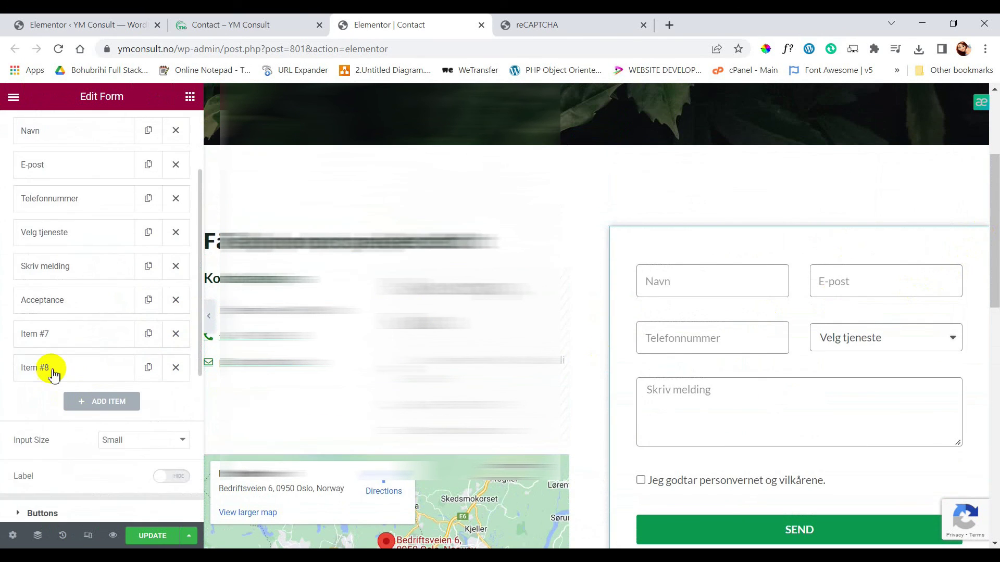
left_click(53, 373)
scroll(85, 384, "down", 1)
scroll(118, 367, "down", 1)
left_click(134, 357)
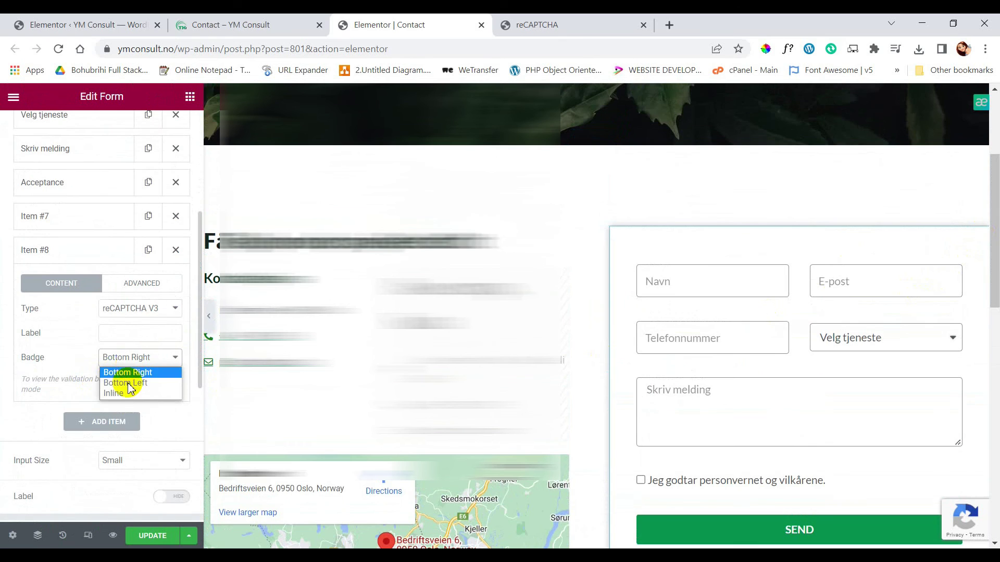
left_click(125, 382)
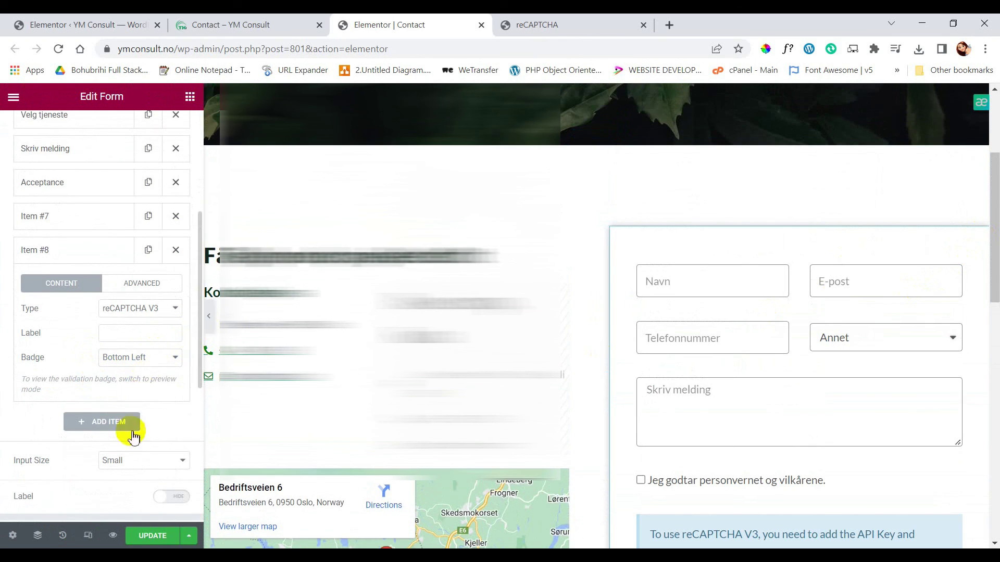
scroll(107, 453, "down", 1)
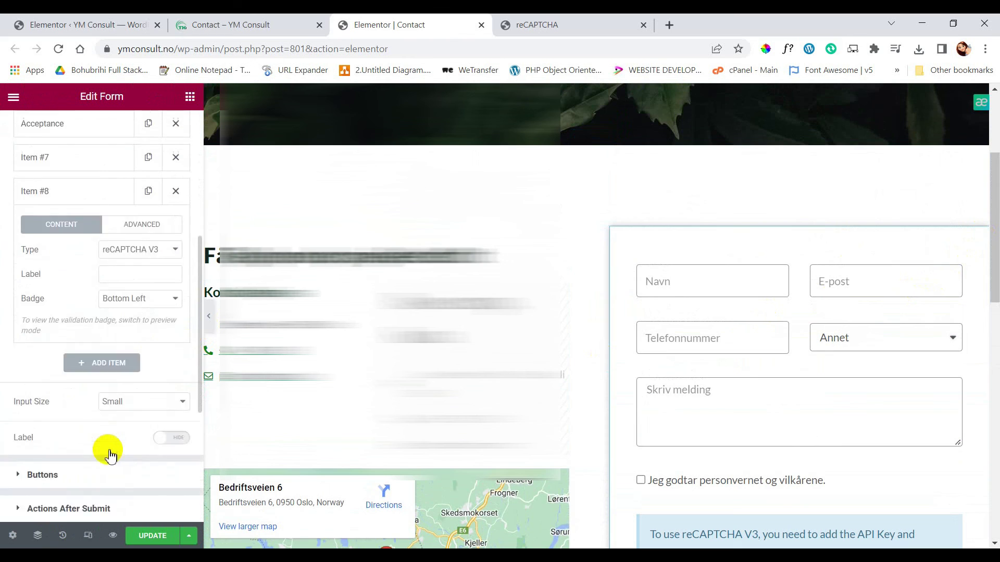
scroll(105, 447, "down", 1)
scroll(125, 484, "down", 3)
left_click(158, 539)
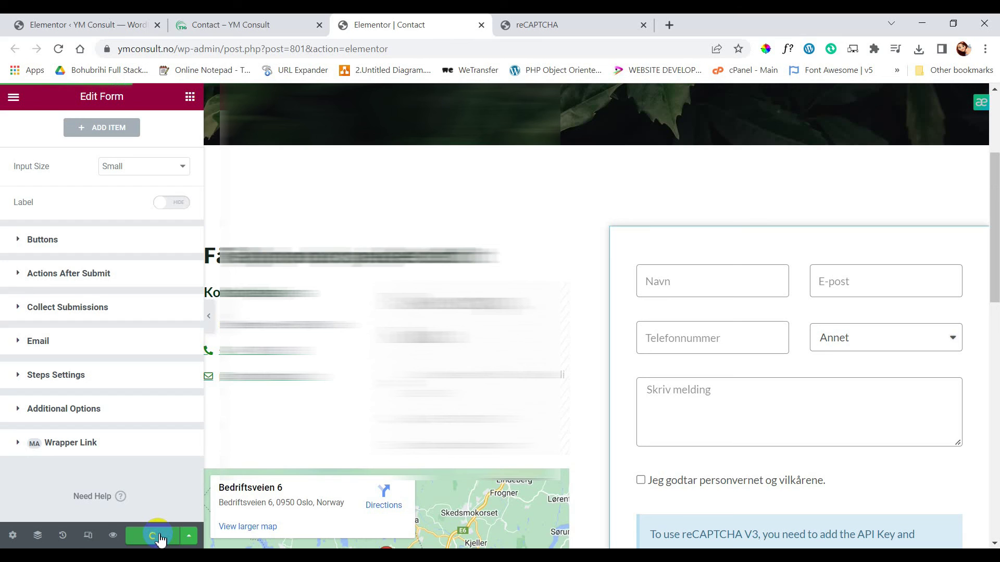
- Reopen the live Contact page in a new tab to check the bottom-left reCAPTCHA badge
left_click(272, 25)
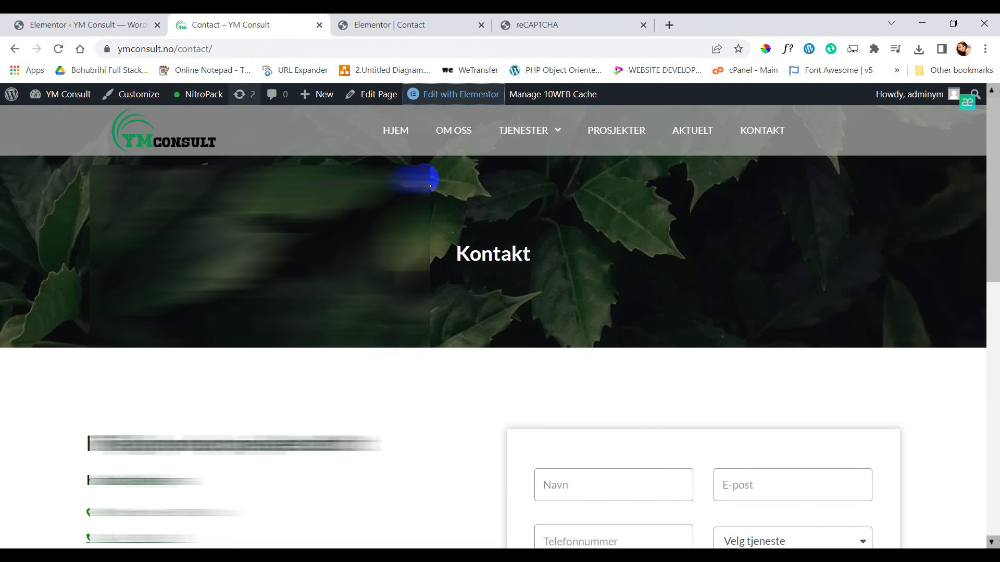
middle_click(757, 139)
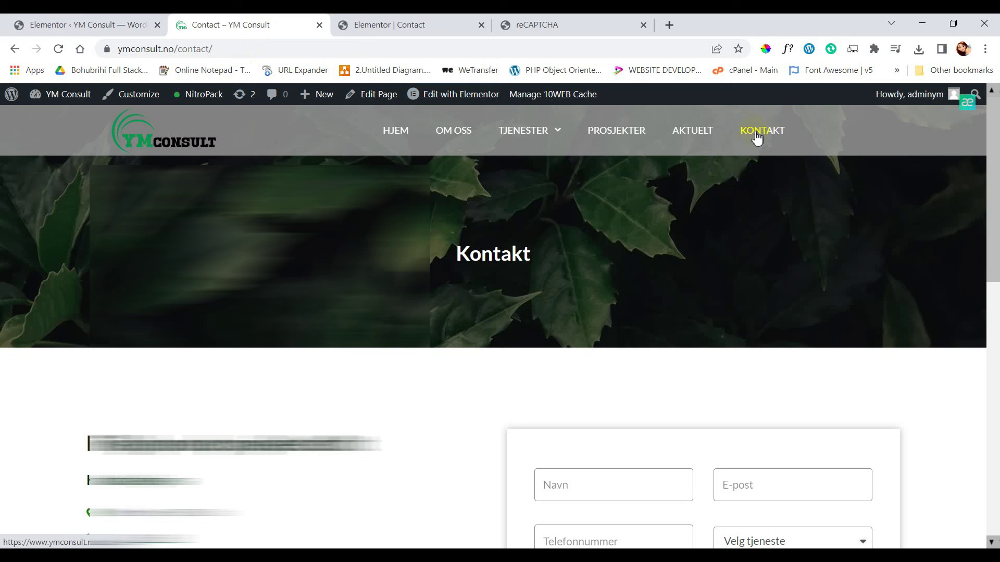
left_click(398, 30)
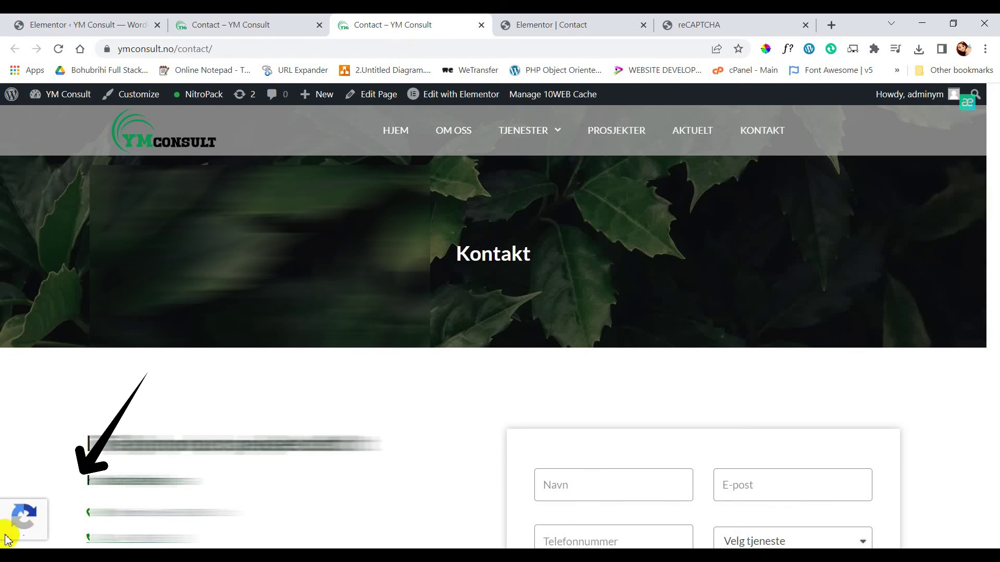
scroll(458, 395, "down", 1)
scroll(461, 384, "down", 3)
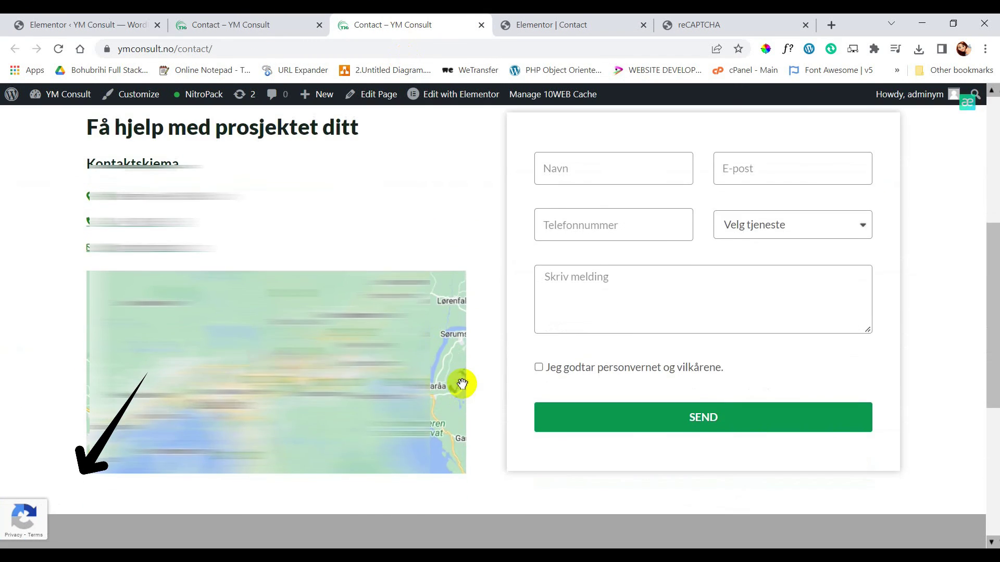
scroll(523, 349, "up", 3)
scroll(526, 352, "down", 1)
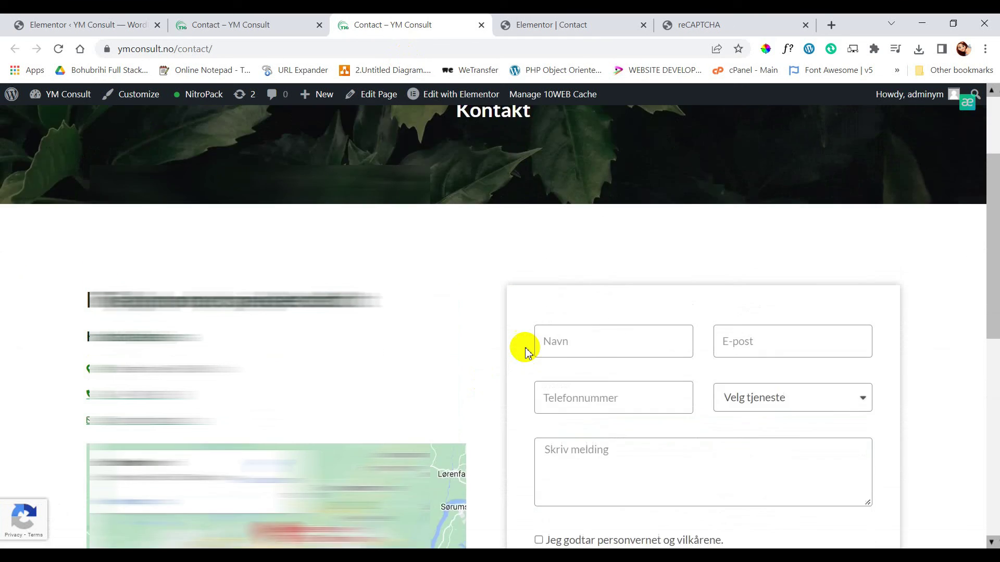
scroll(525, 352, "down", 2)
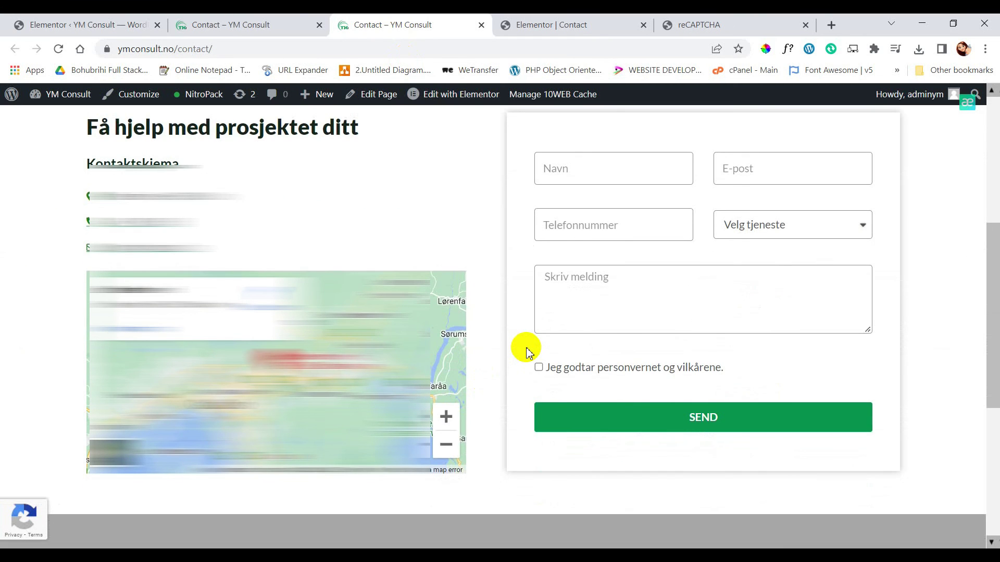